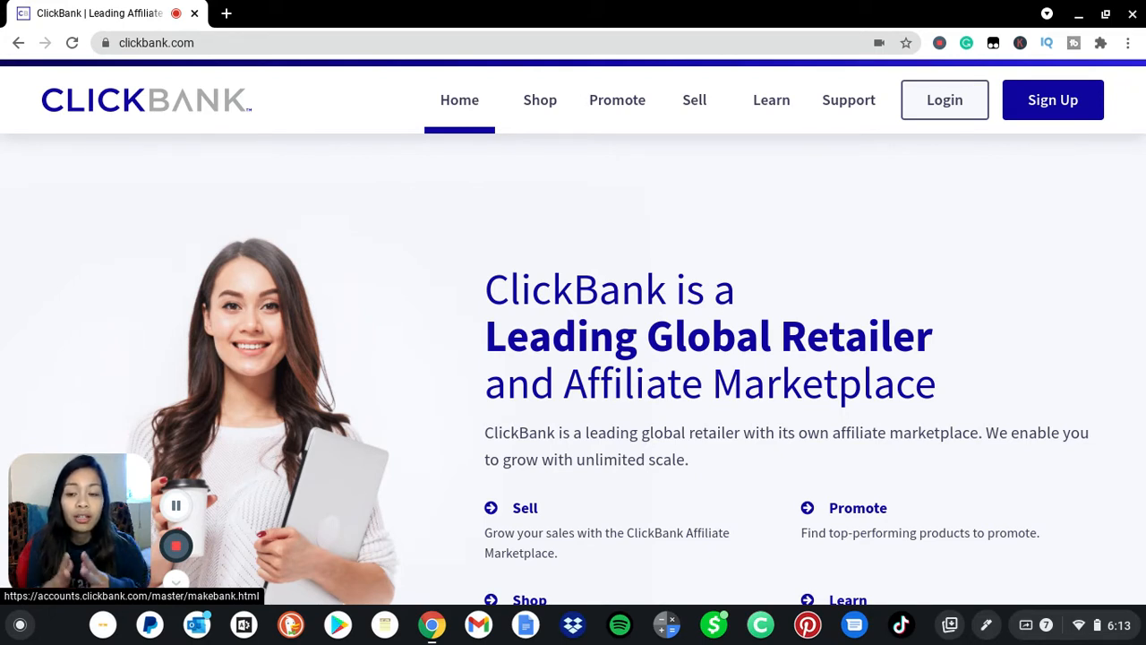
Go to ClickBank's Sign Up page and scroll down to the account creation form.
left_click(1081, 116)
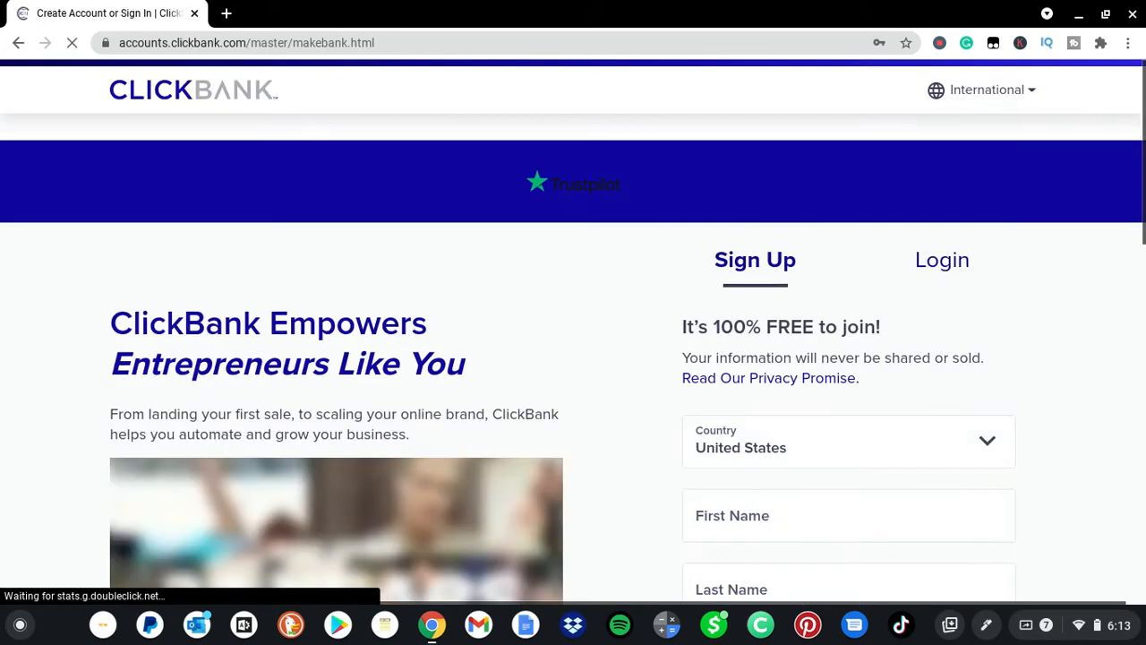
right_click(684, 331)
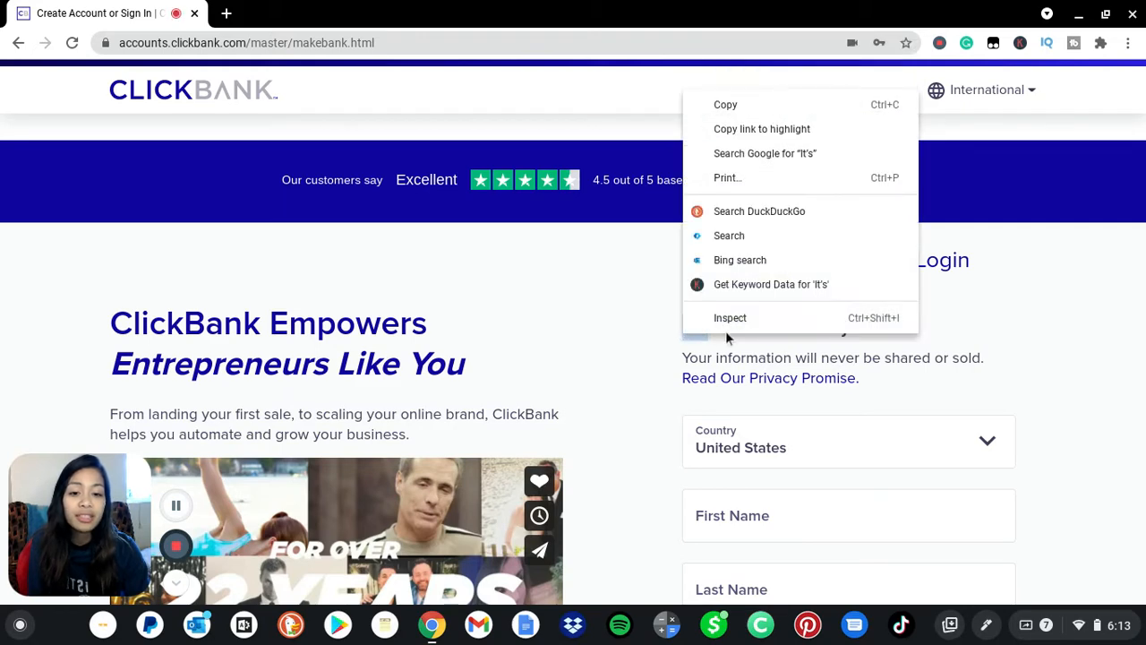
left_click(629, 326)
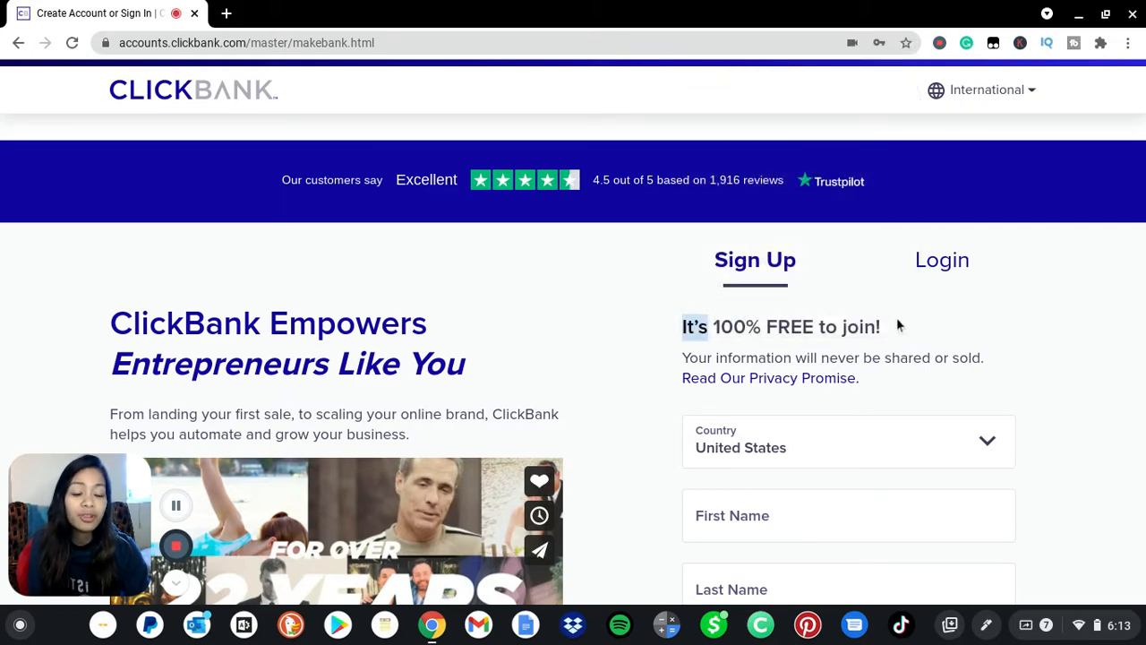
scroll(800, 334, "down", 3)
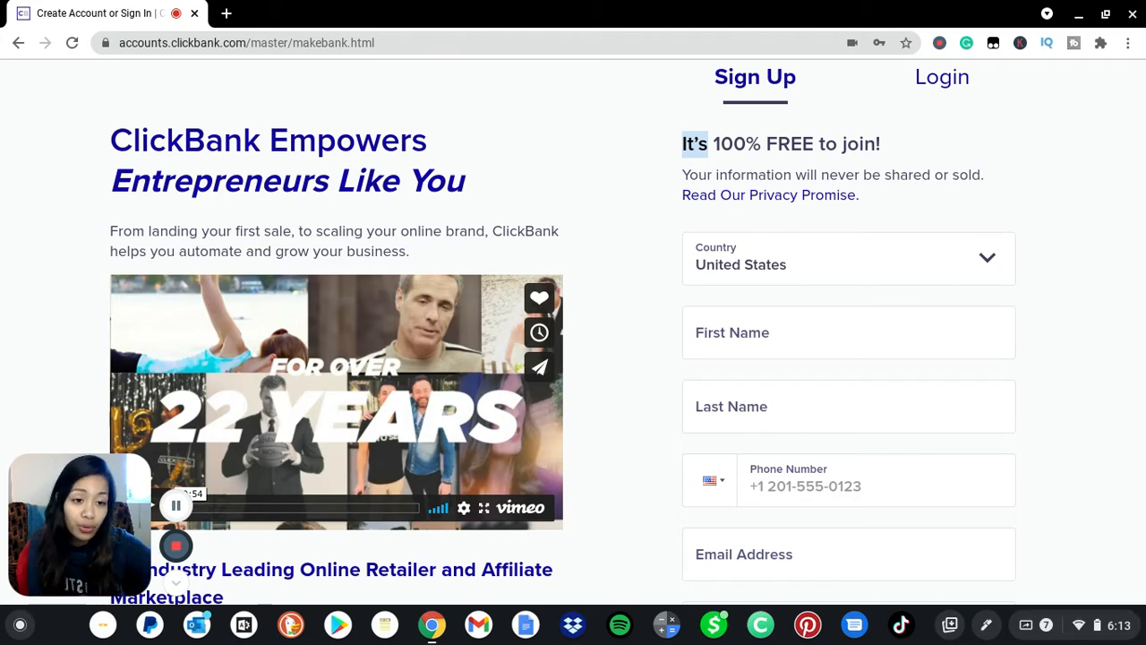
scroll(573, 331, "down", 1)
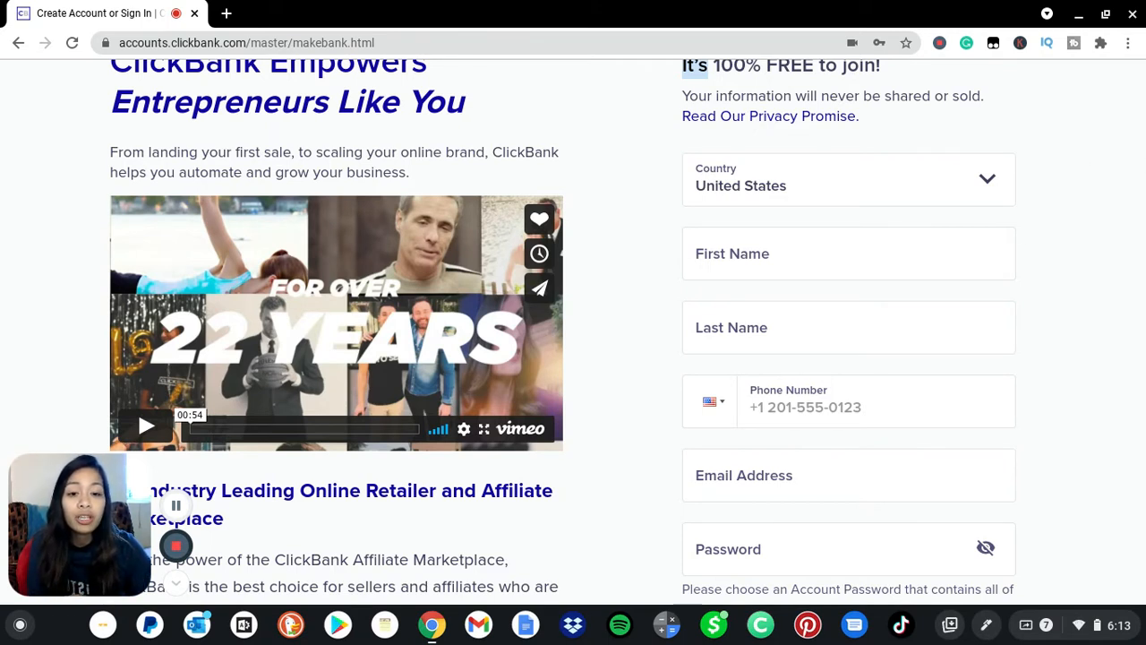
Keep United States selected in the Country dropdown.
left_click(965, 188)
left_click(965, 188)
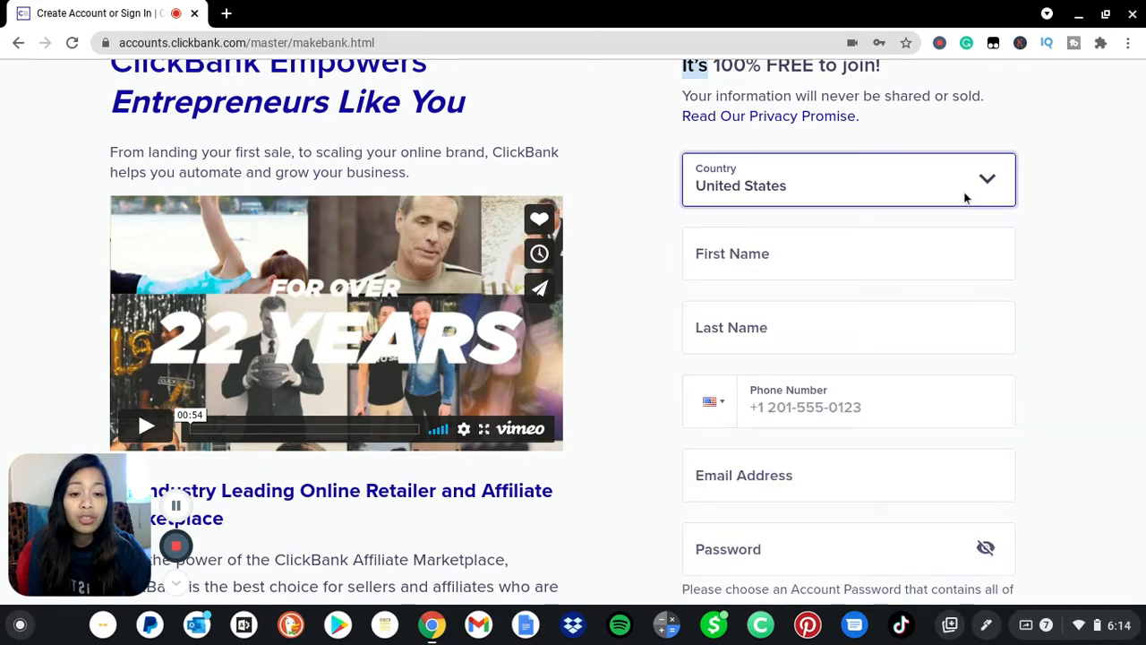
left_click(965, 198)
left_click(965, 196)
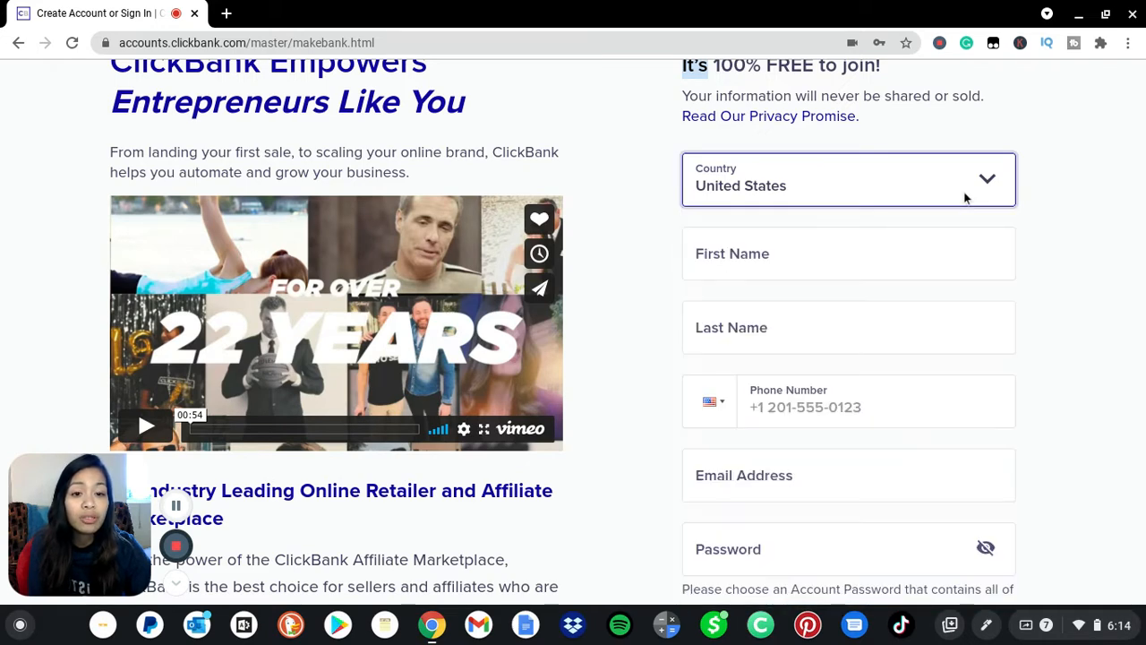
left_click(1084, 195)
Enter the account holder's first name and last name.
left_click(904, 248)
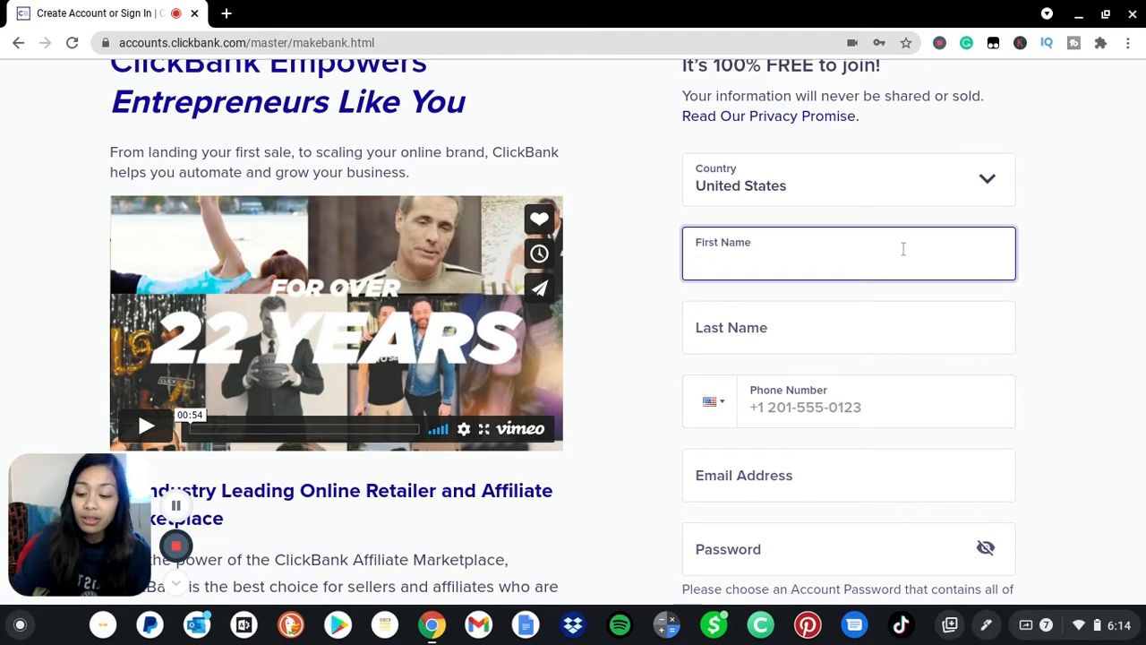
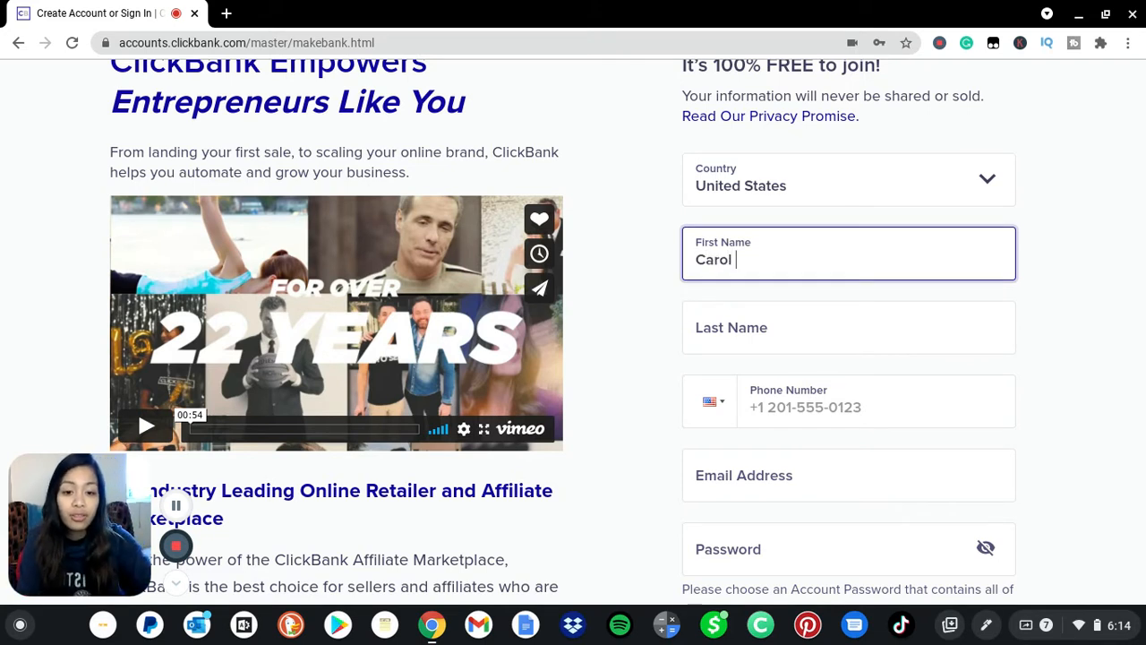
key("Tab")
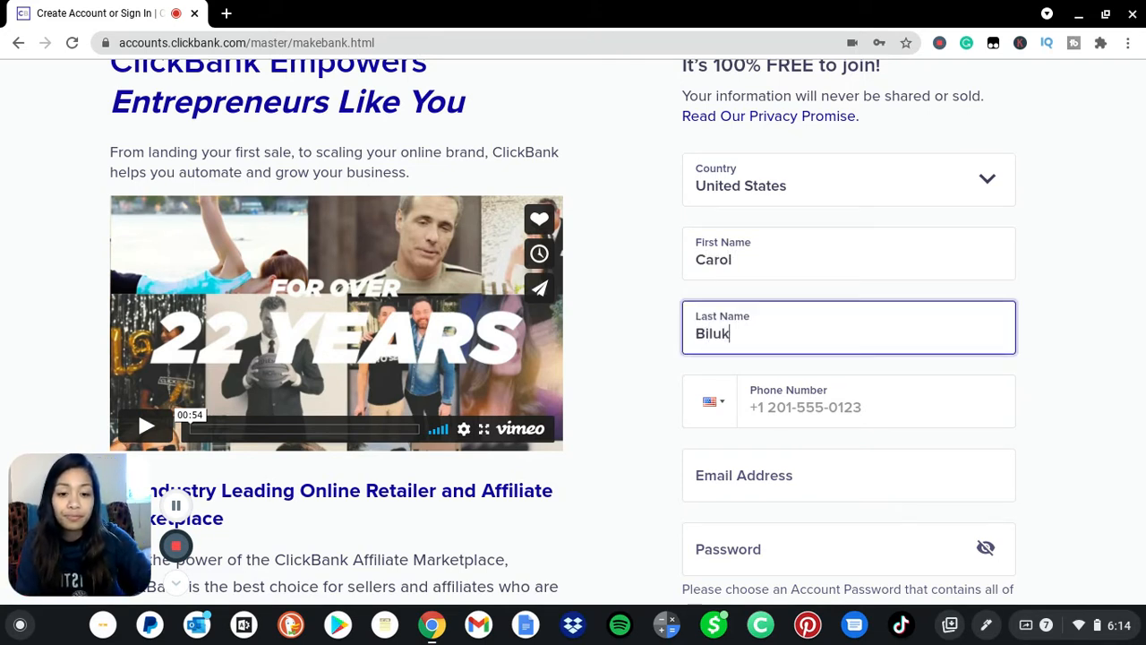
key("Tab")
Start the phone number and pick United States as the phone country code.
type("90")
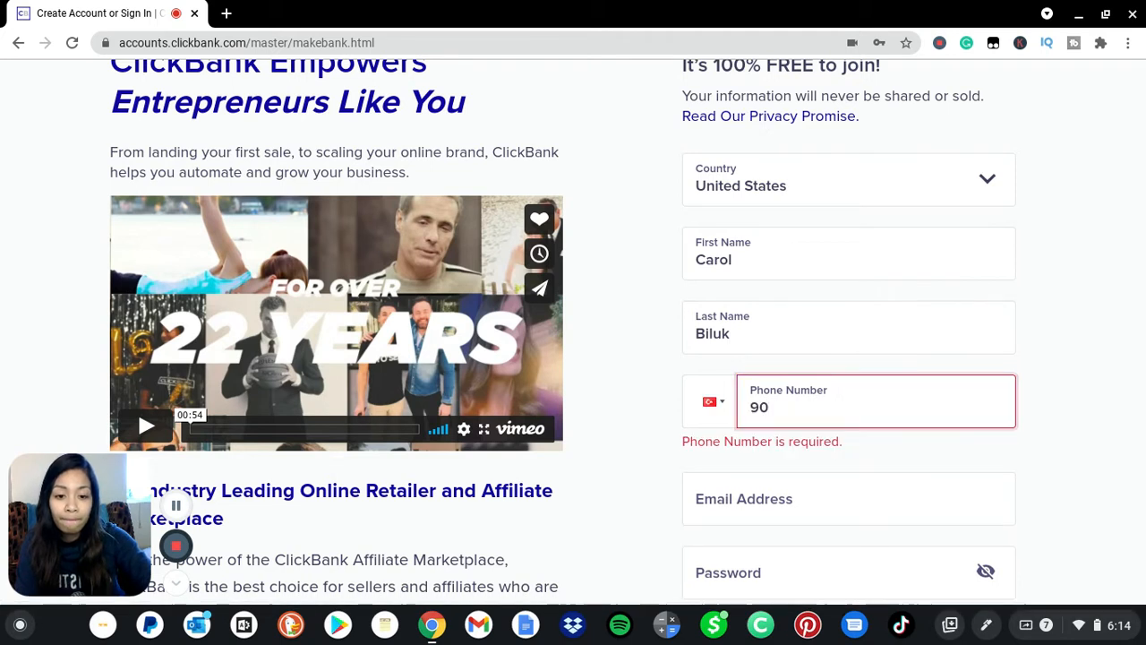
left_click(713, 401)
scroll(807, 461, "down", 2)
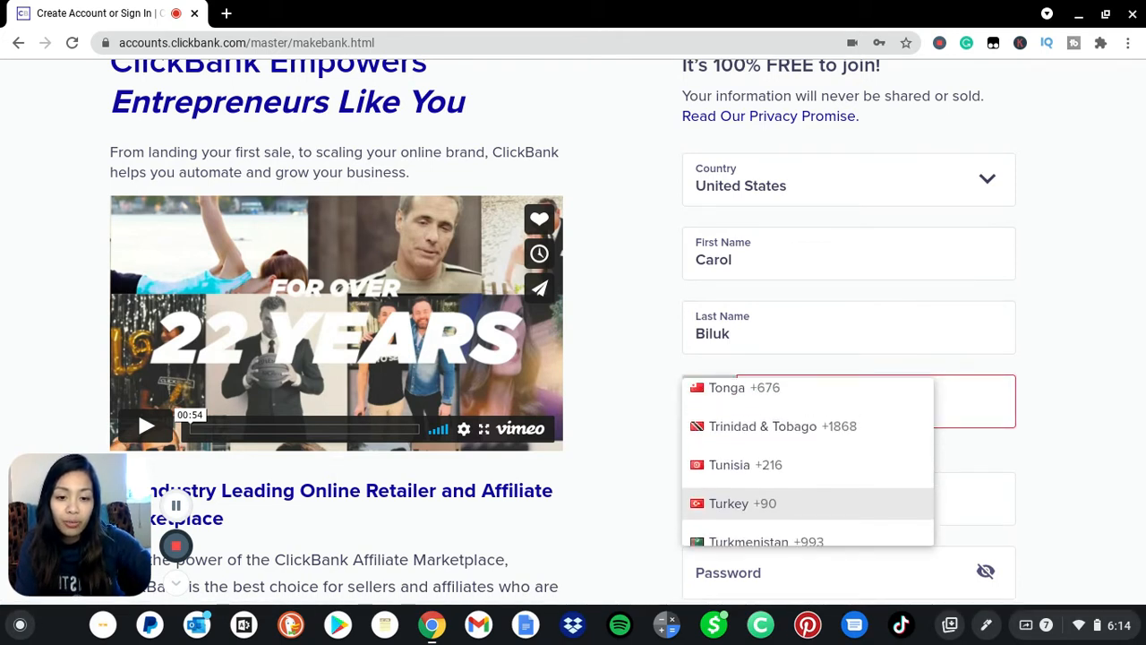
scroll(808, 461, "down", 4)
scroll(807, 461, "up", 2)
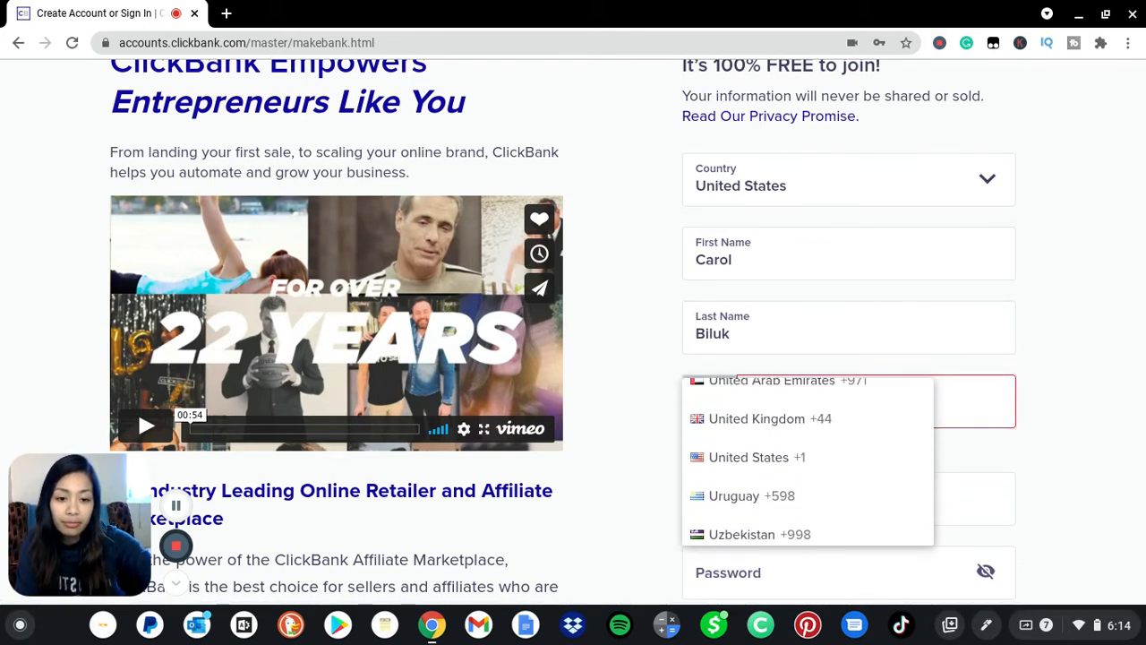
left_click(767, 479)
left_click(768, 420)
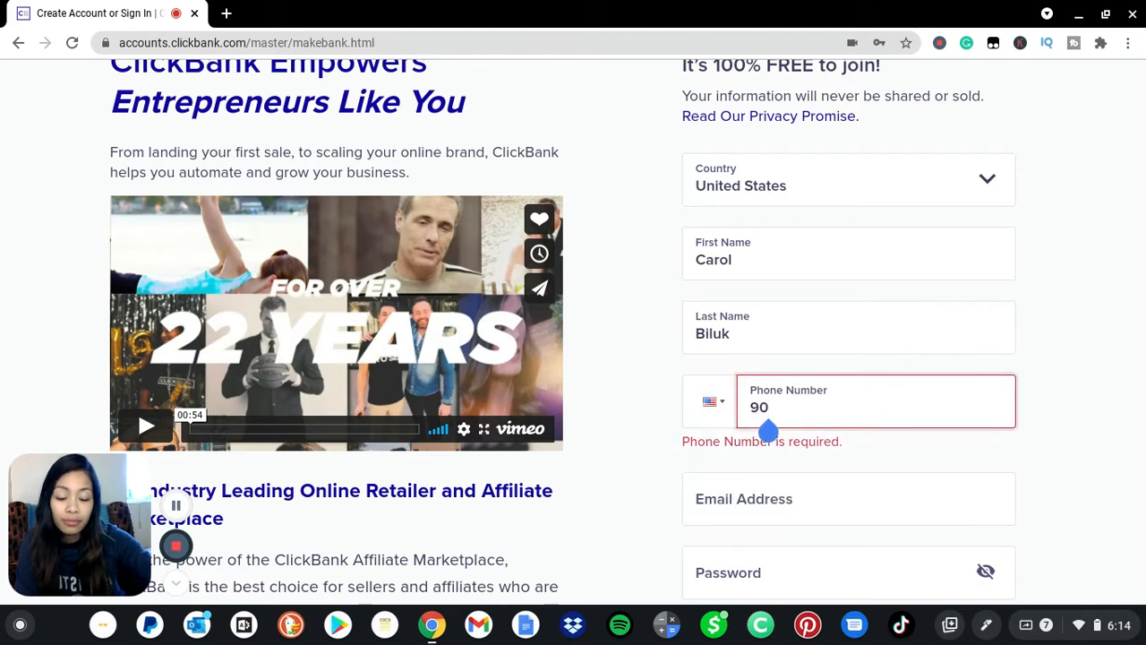
type("90 7444")
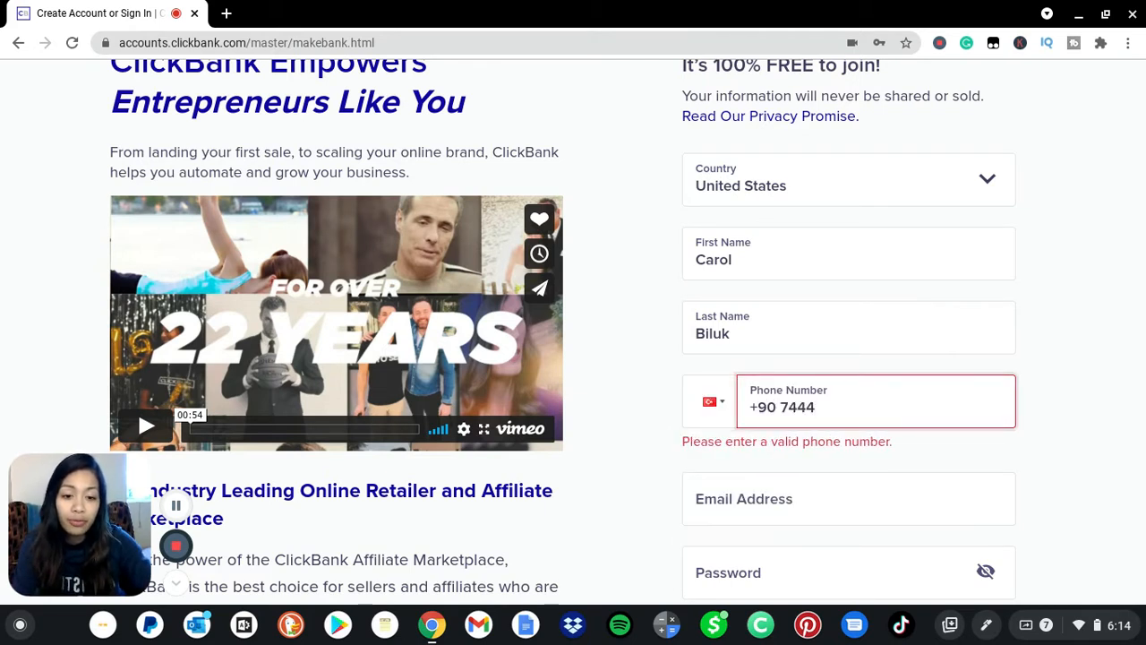
Correct the phone code to United States +1 and retype the full phone number.
left_click(712, 401)
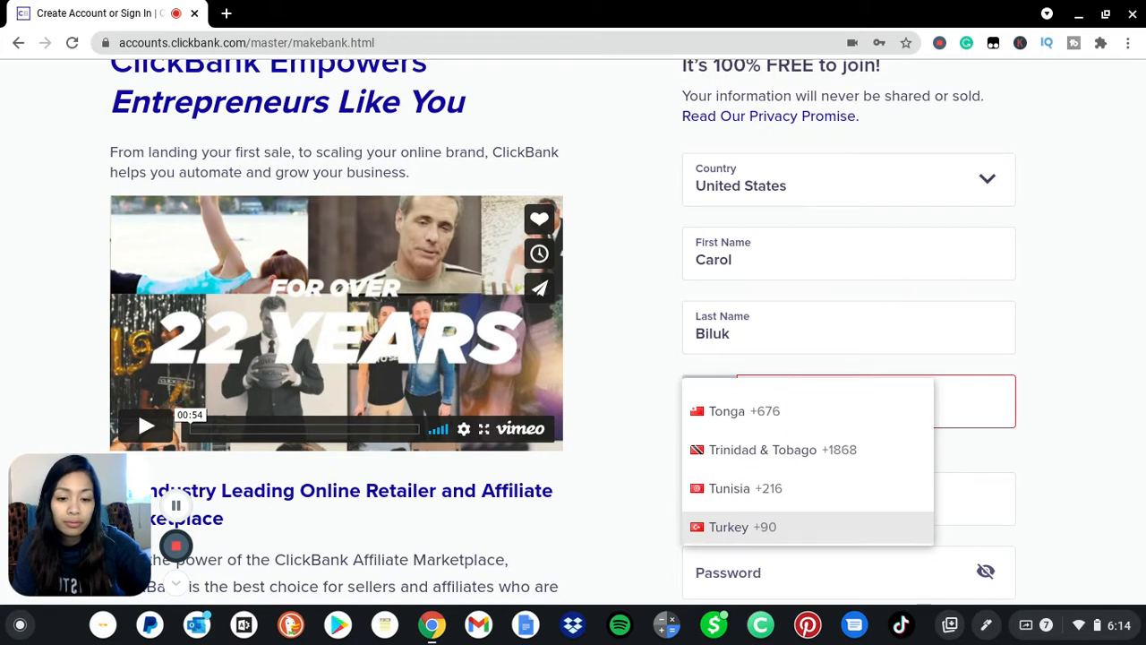
scroll(807, 461, "down", 2)
scroll(808, 461, "down", 3)
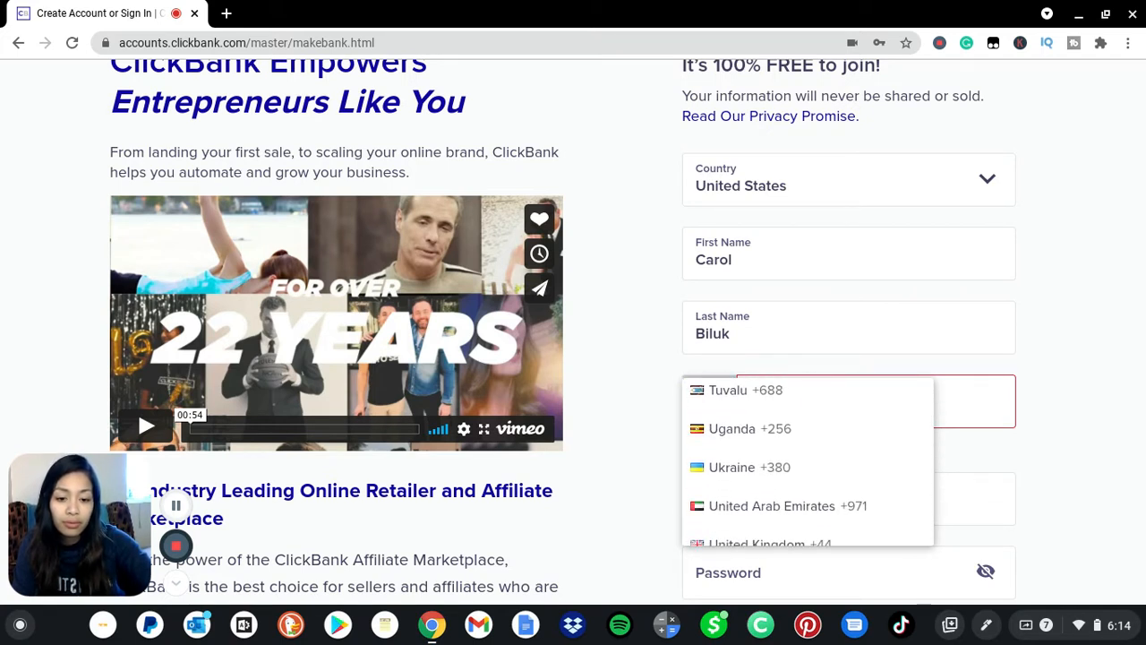
left_click(770, 490)
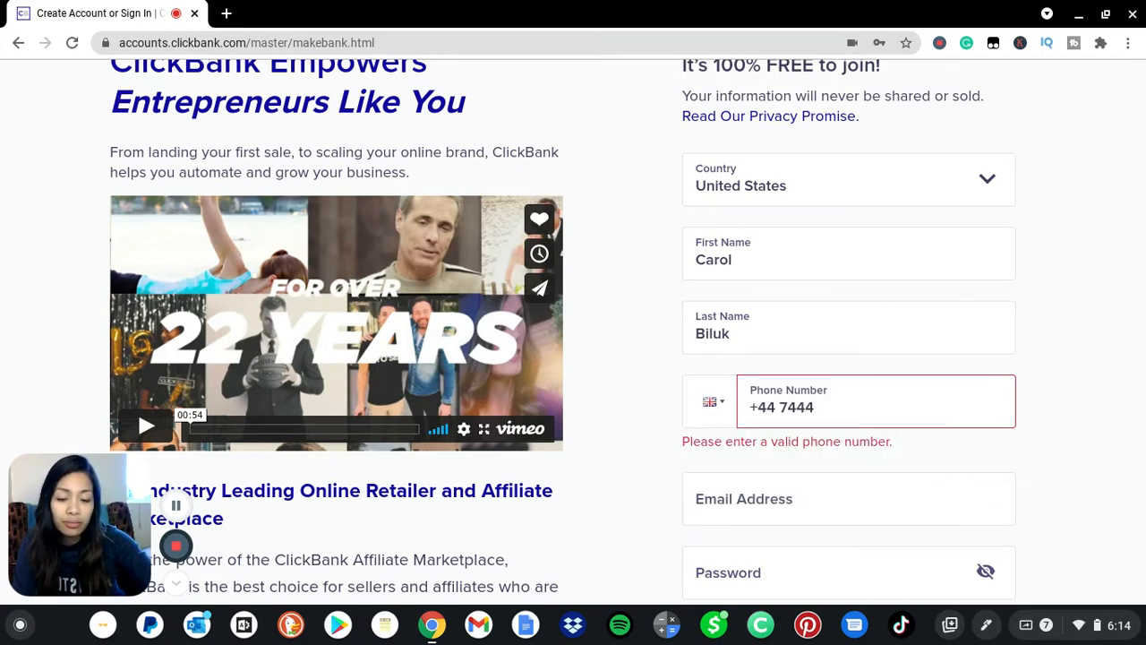
left_click(712, 401)
left_click(711, 401)
left_click(711, 401)
scroll(808, 462, "down", 1)
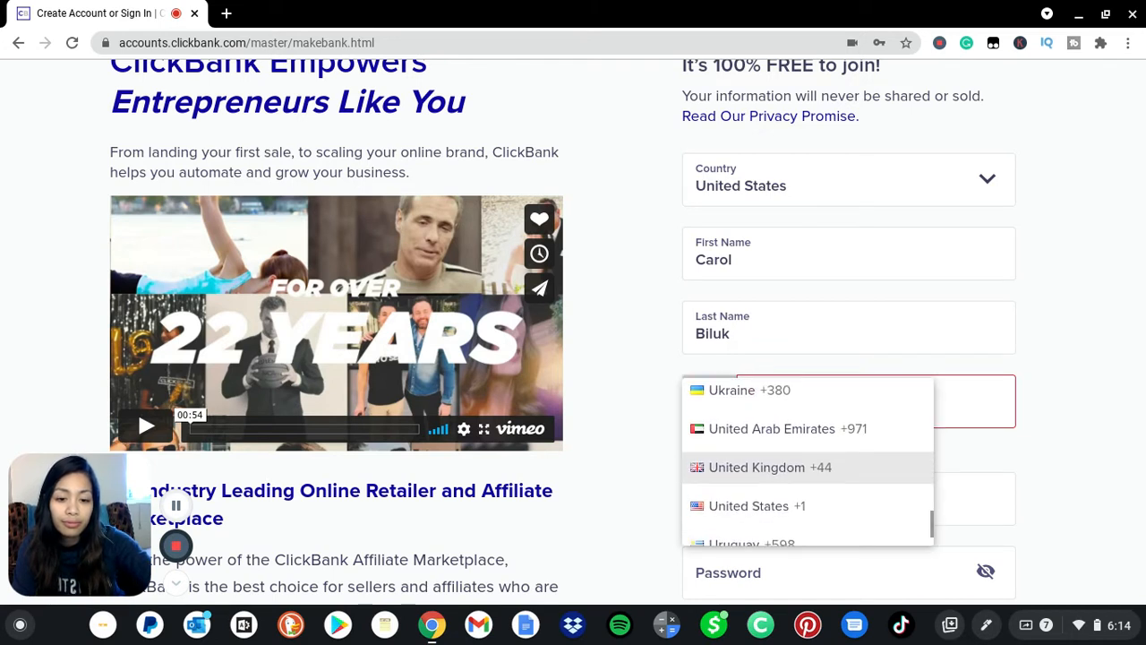
left_click(748, 506)
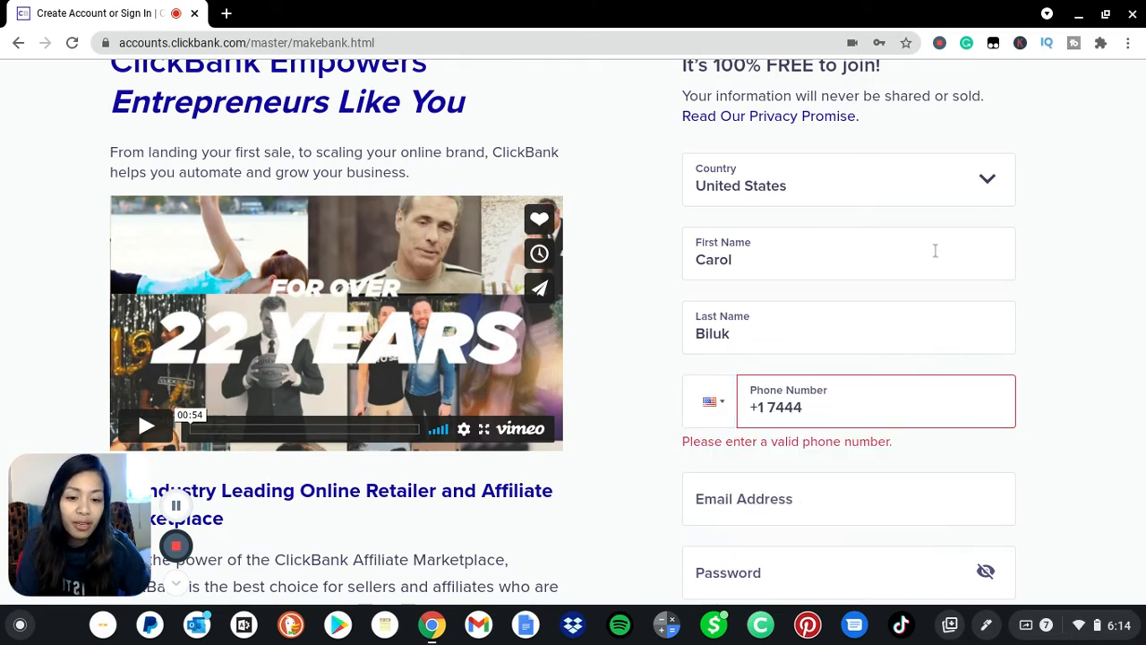
left_click(811, 402)
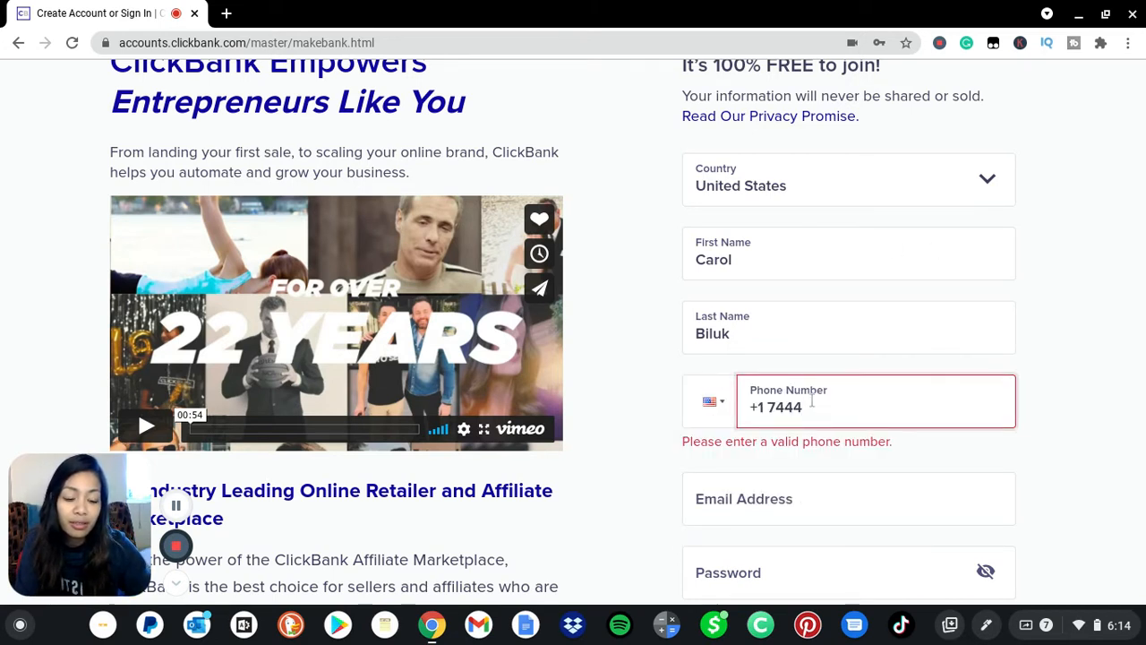
key("BackSpace")
key("BackSpace")
key("BackSpace")
key("BackSpace")
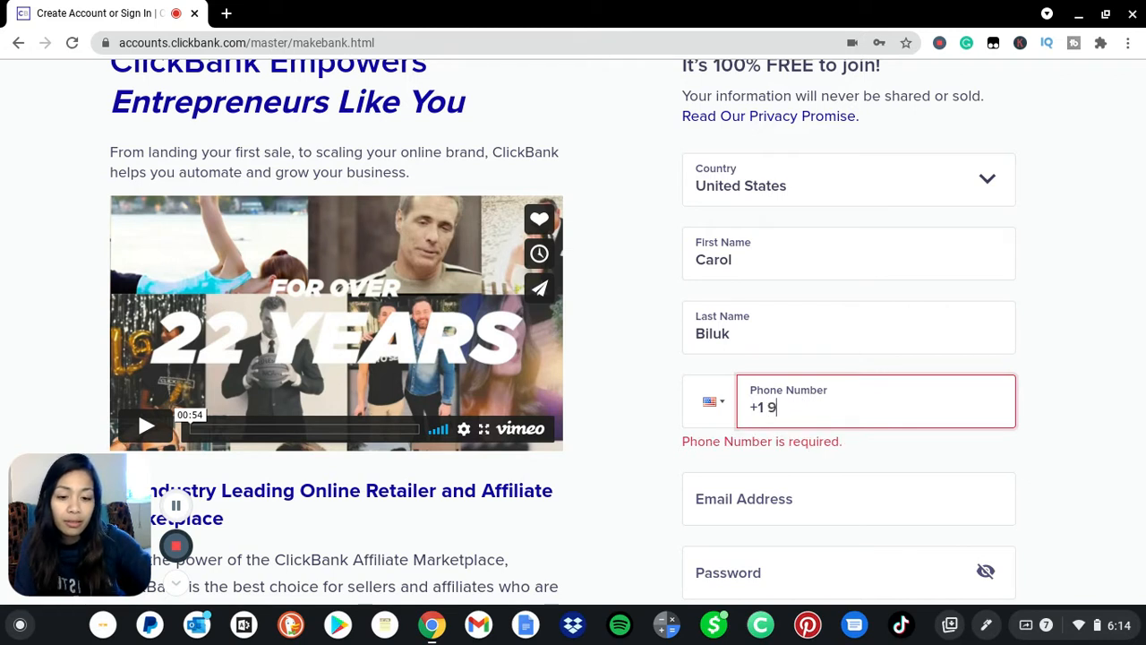
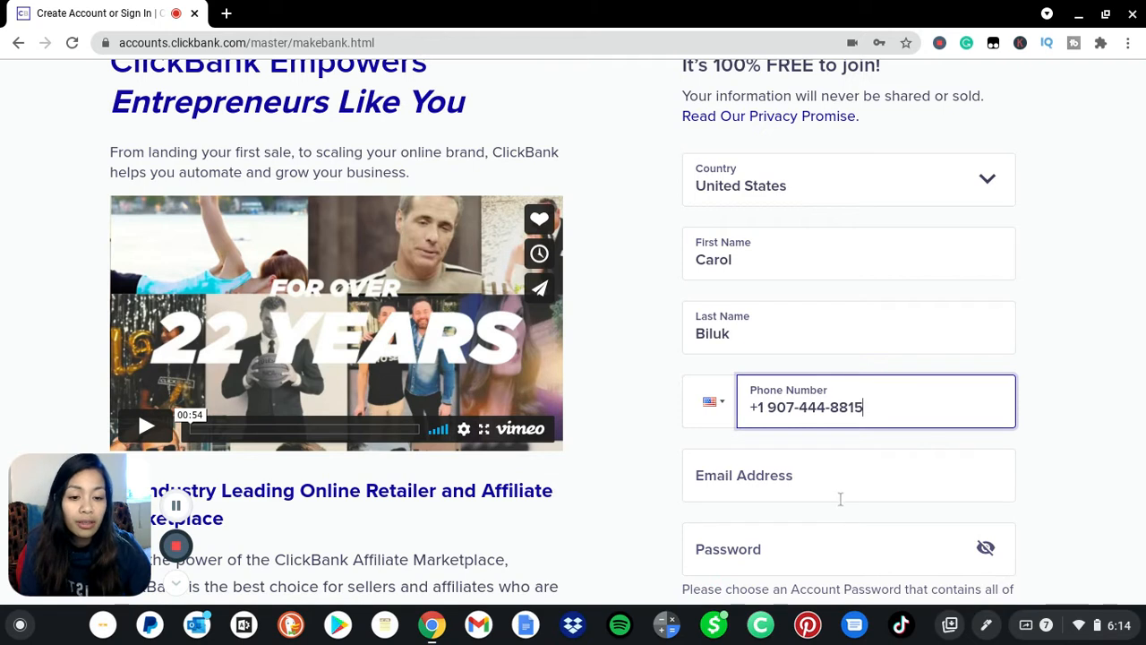
Enter the user's Gmail address in Email Address, then place the cursor in Password.
left_click(841, 498)
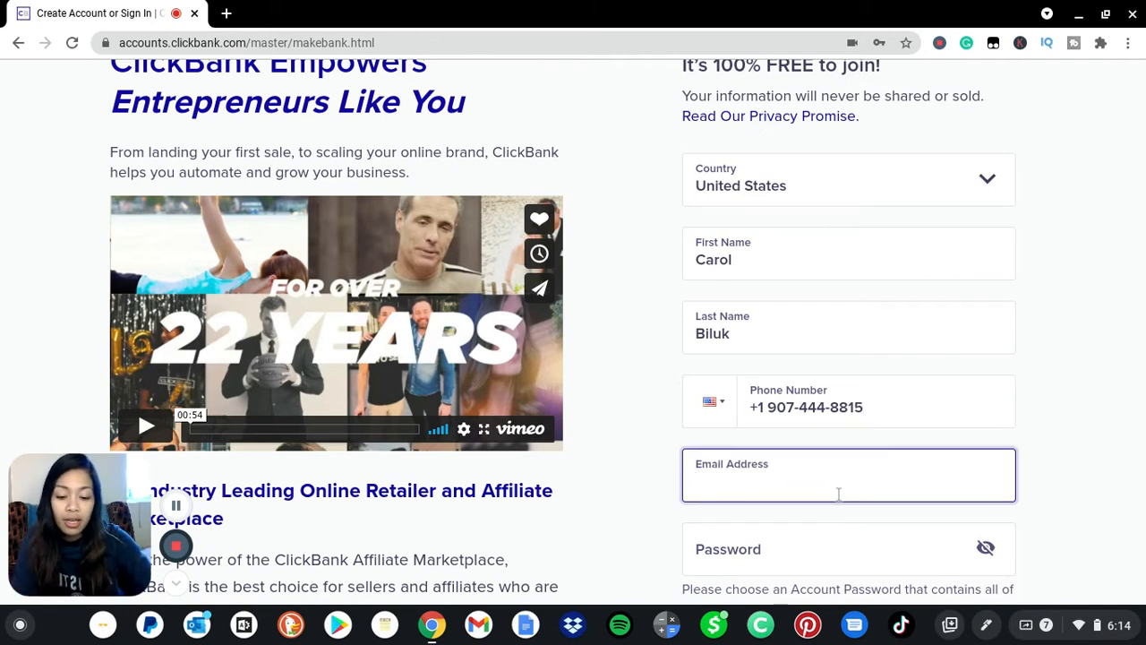
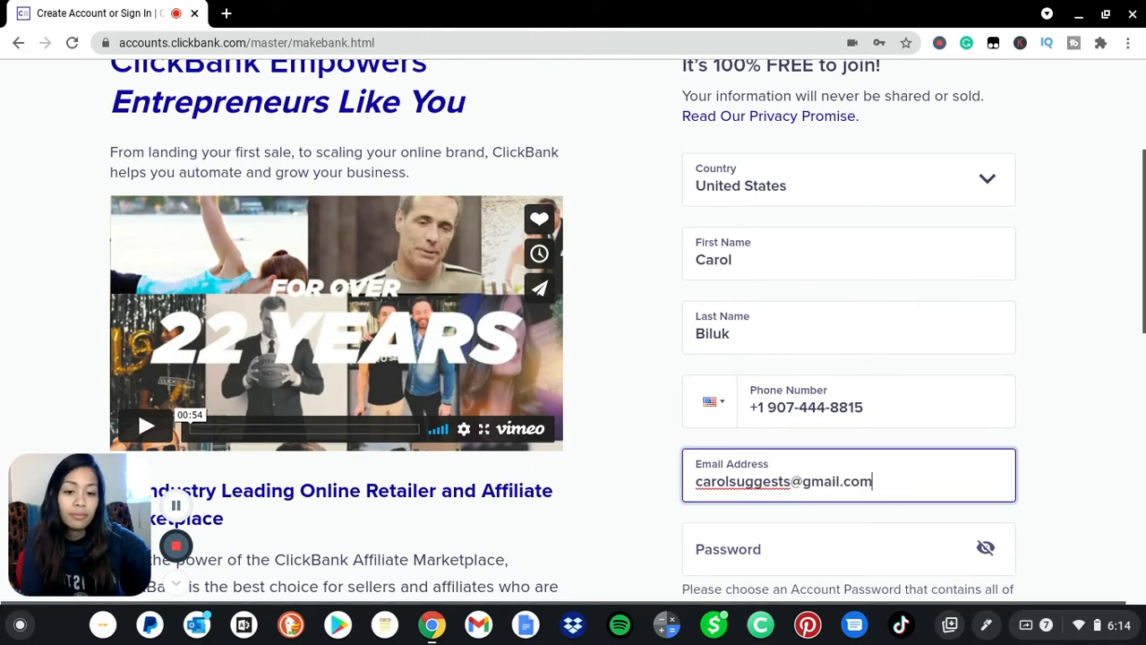
scroll(884, 524, "down", 3)
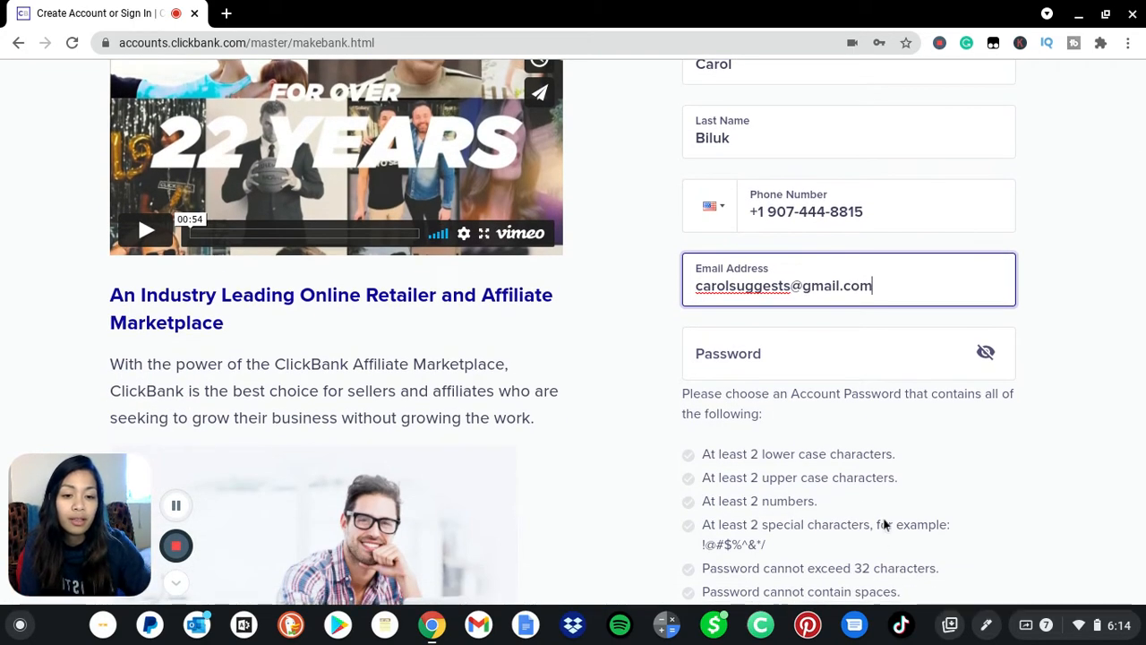
left_click(783, 352)
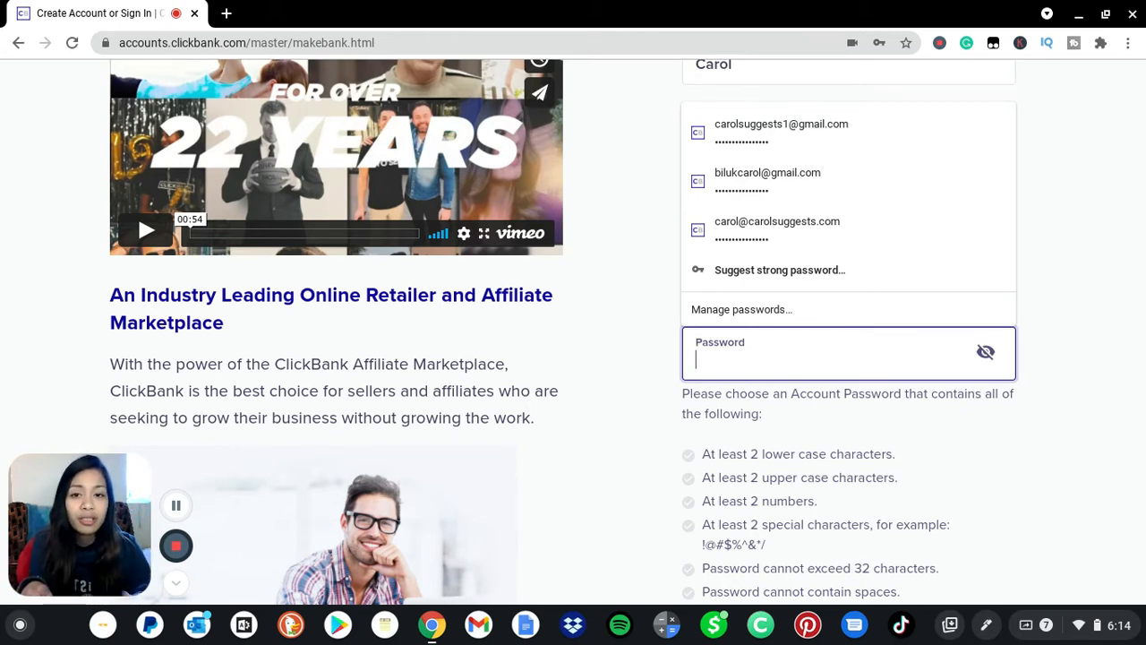
scroll(573, 331, "down", 1)
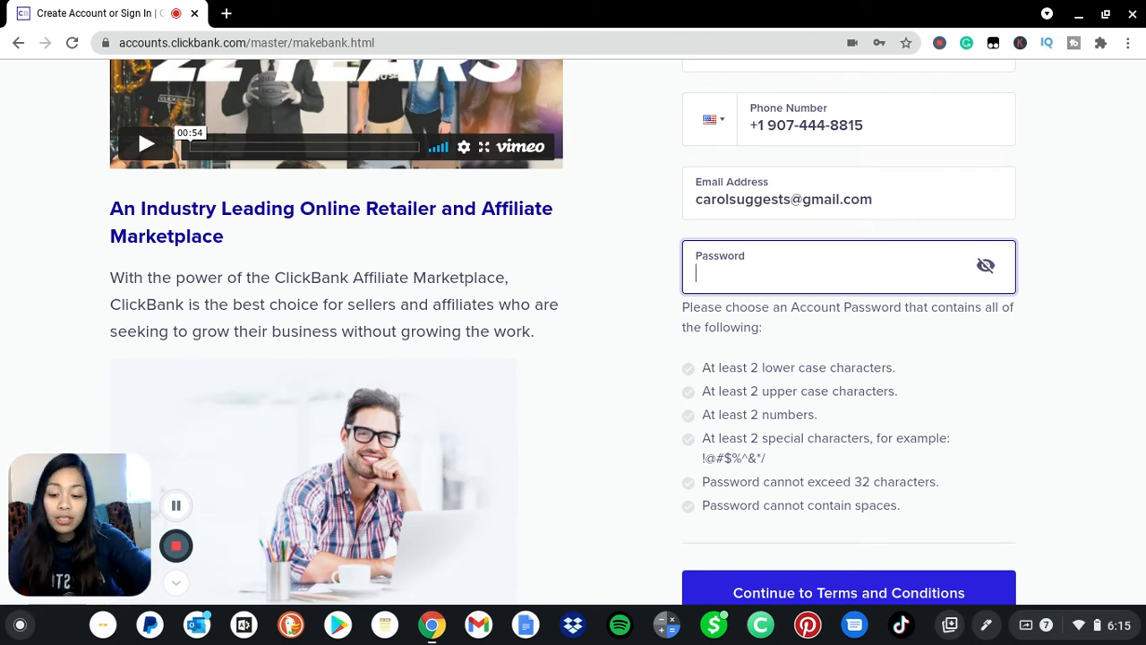
Type a password satisfying all six listed requirements and dismiss the saved-password suggestions.
type("•")
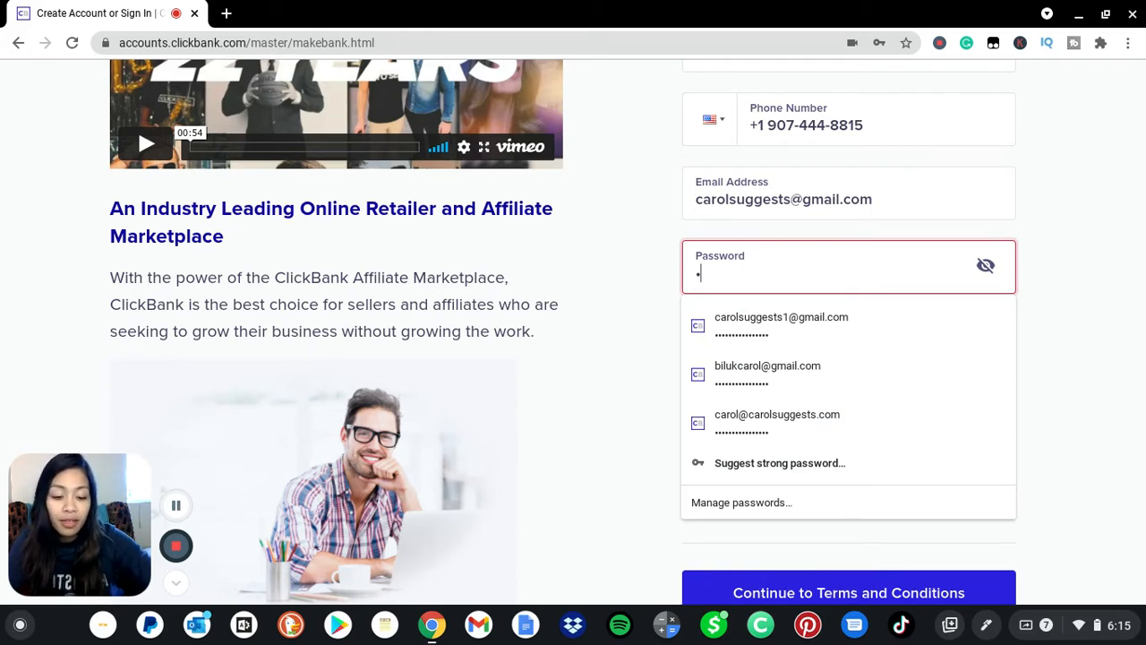
type("••••••••")
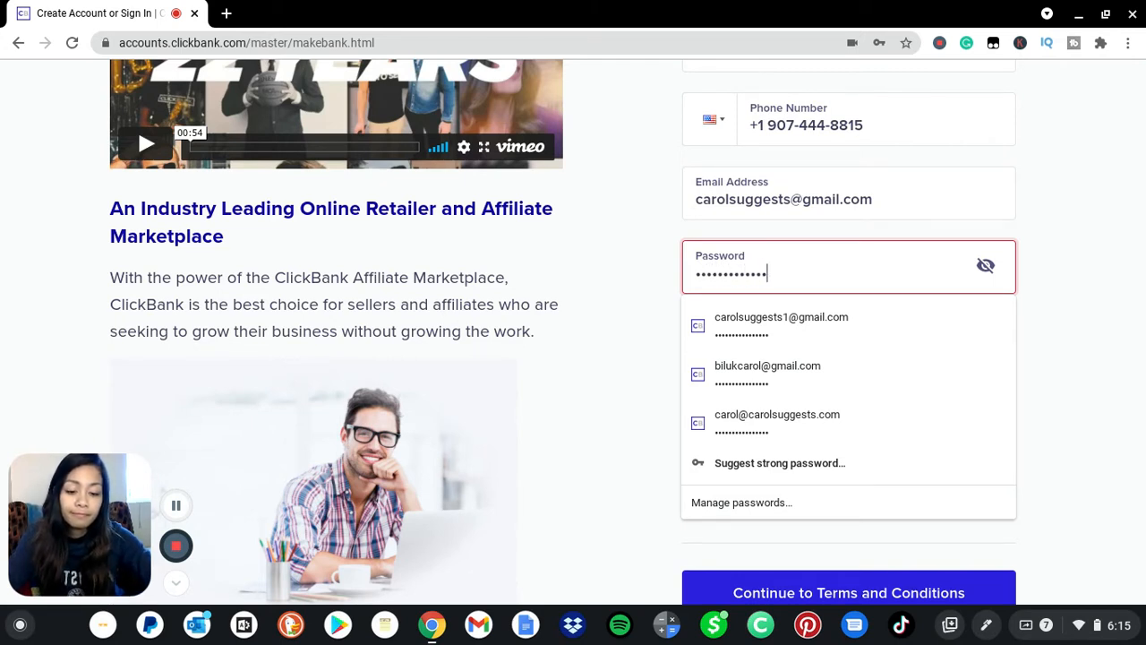
type("1")
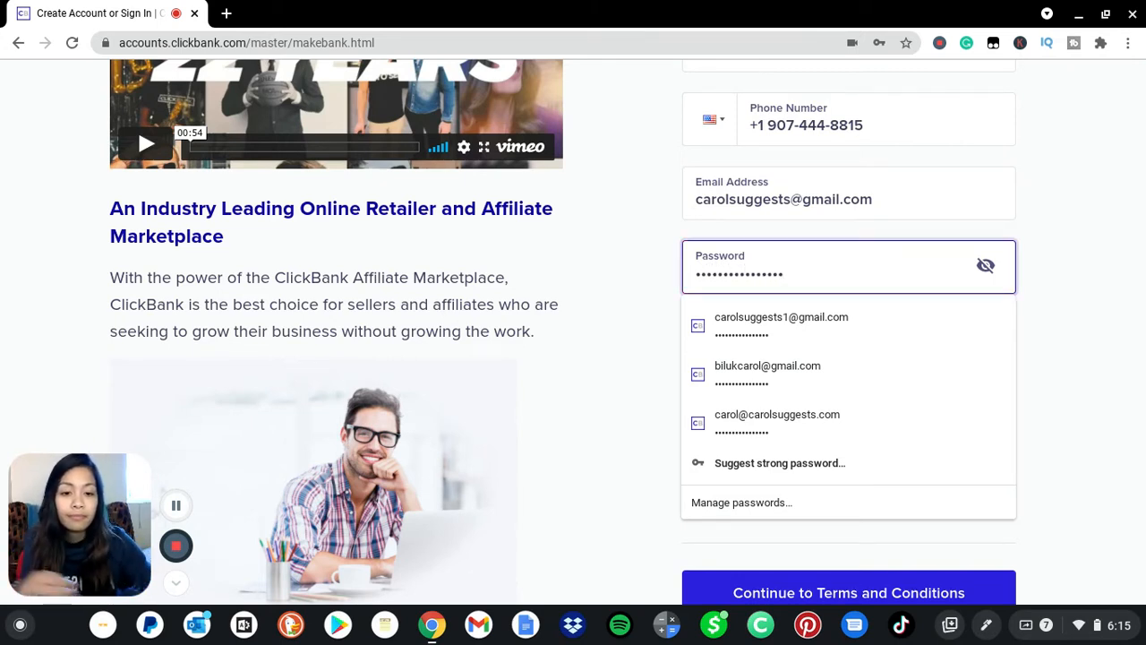
left_click(1105, 378)
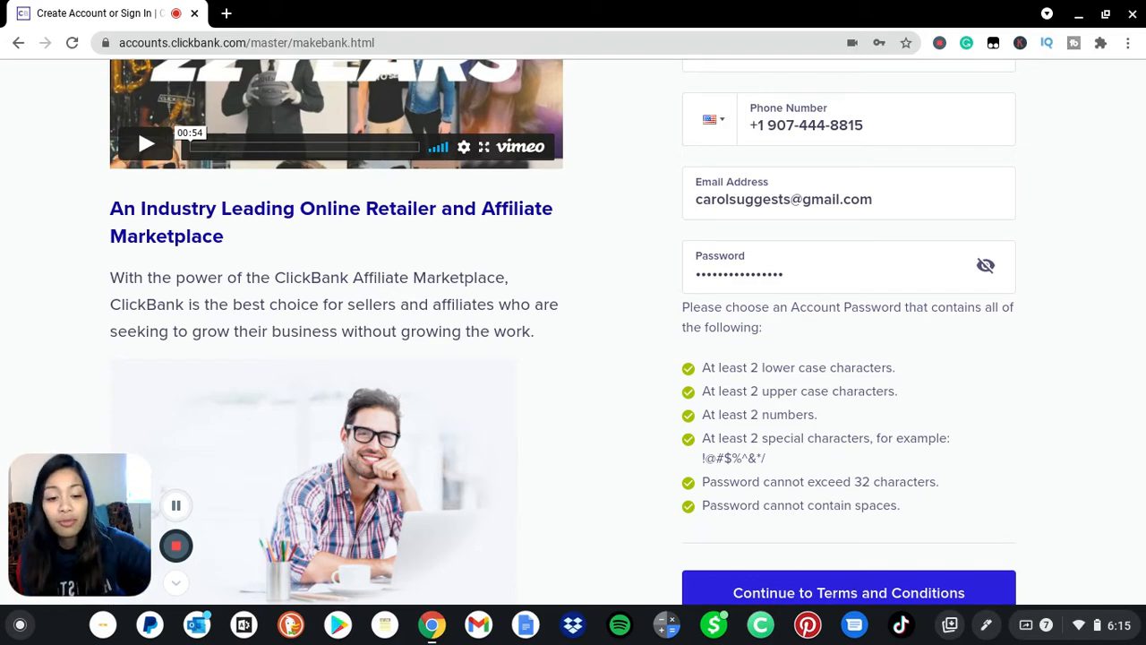
scroll(573, 331, "down", 3)
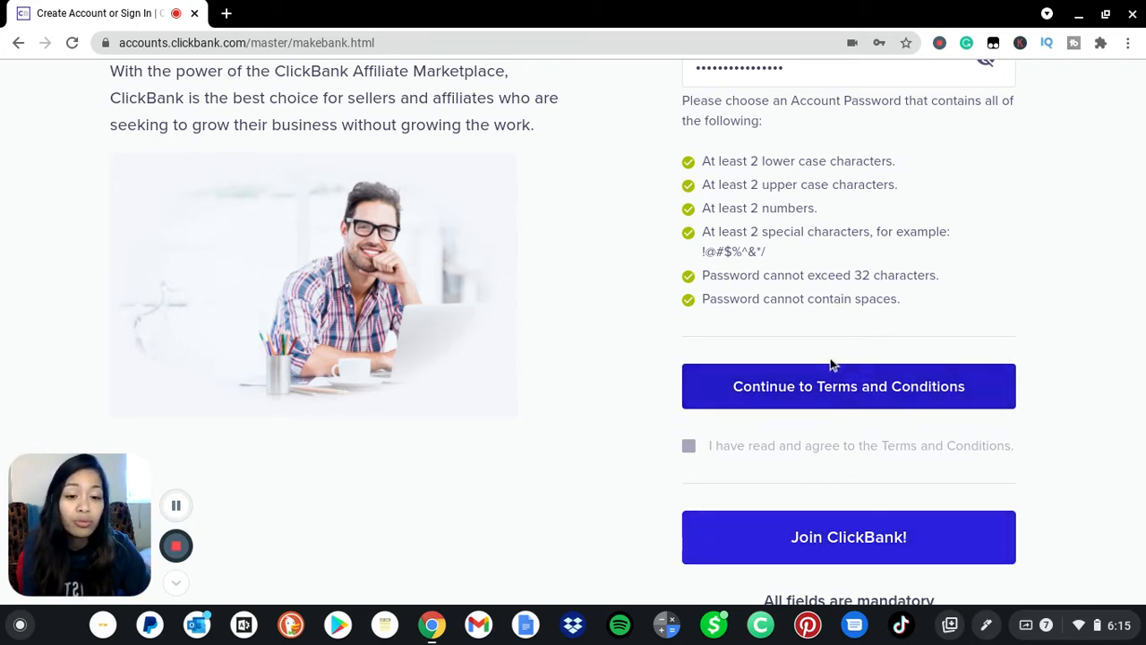
Read through the Client Contract, accept the terms, and submit with Join ClickBank!
left_click(802, 406)
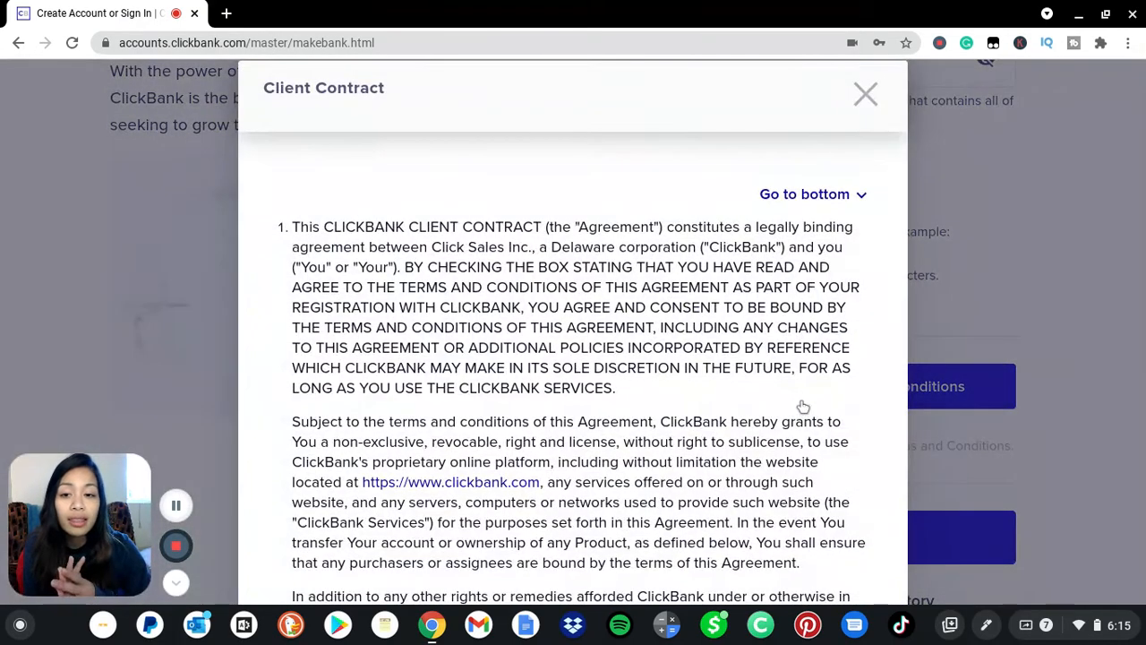
scroll(573, 358, "down", 15)
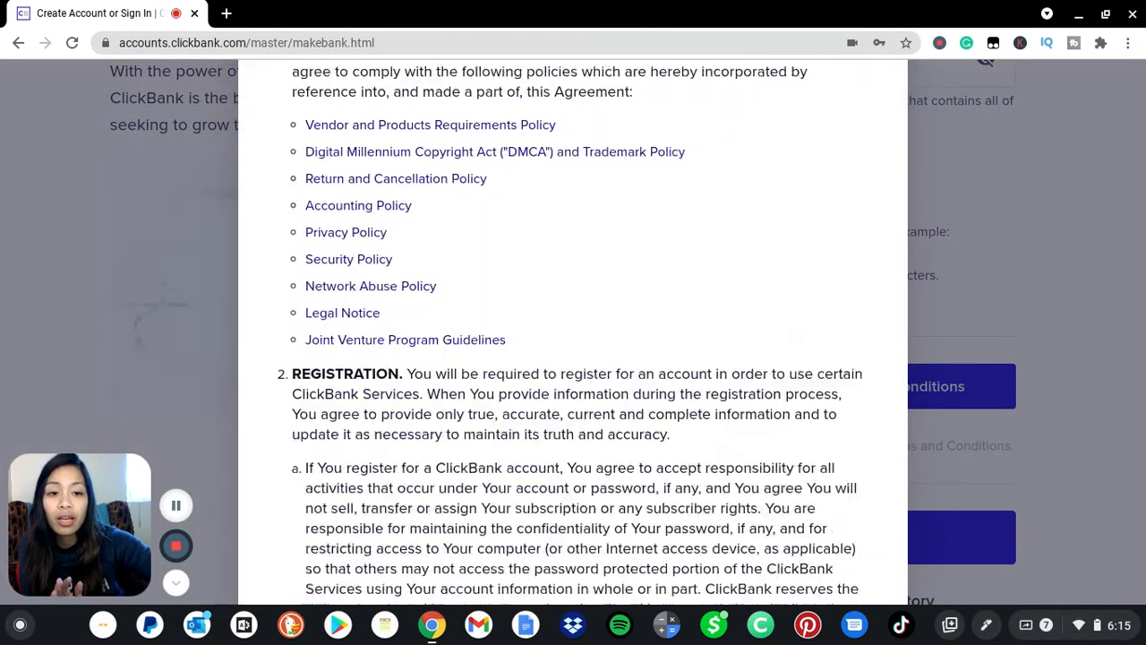
scroll(573, 358, "down", 20)
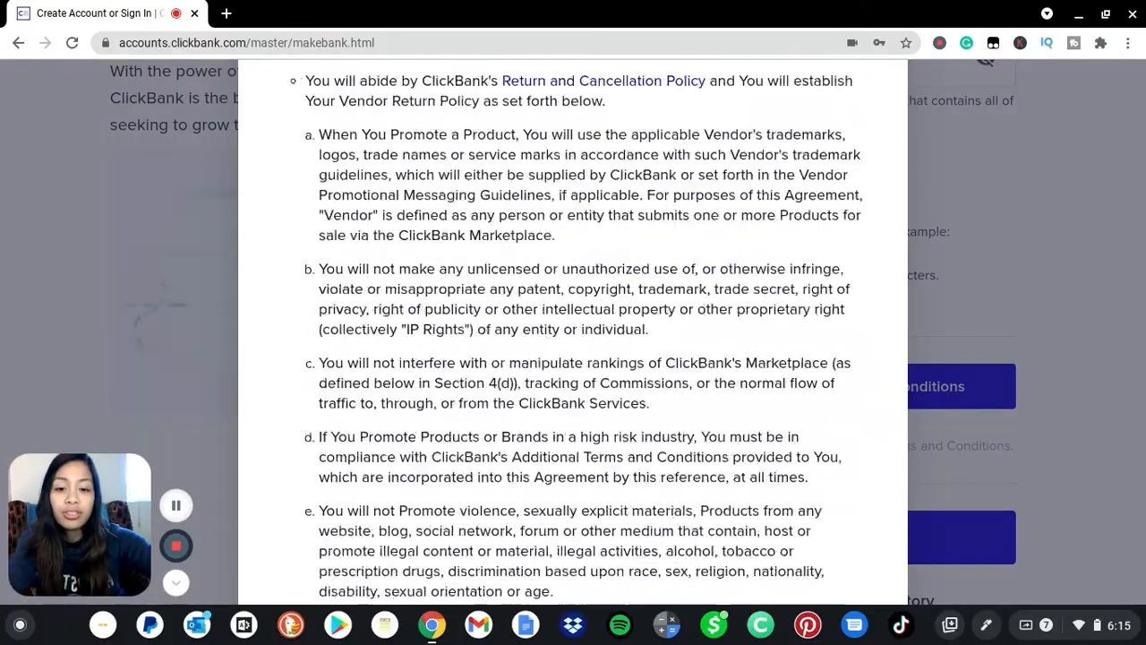
scroll(572, 358, "down", 20)
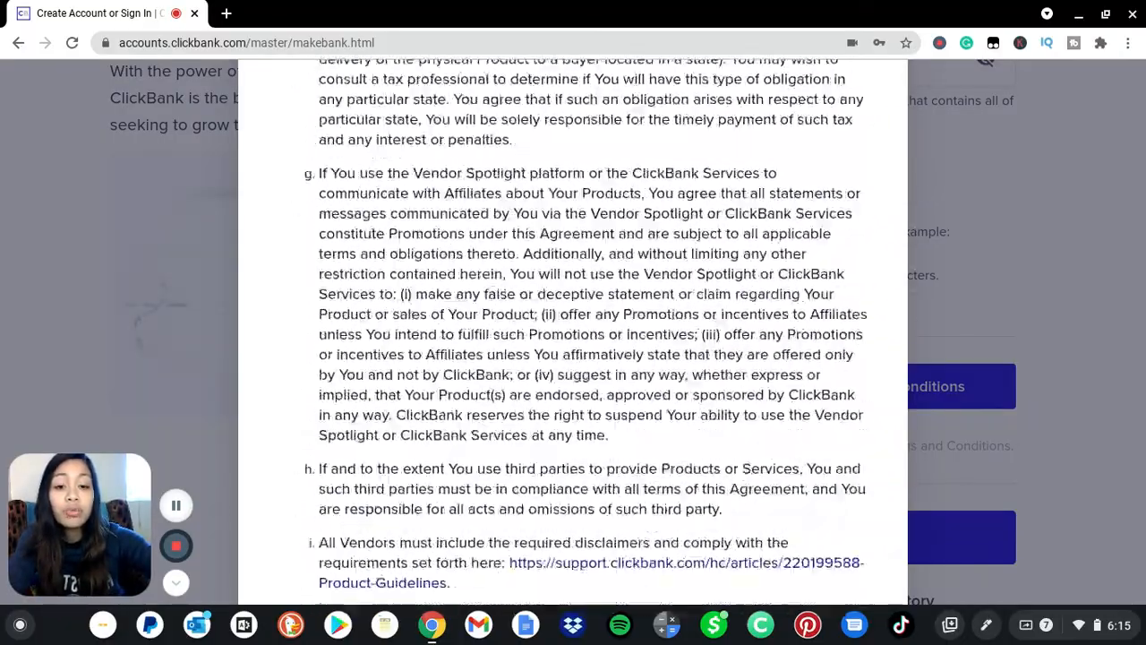
scroll(573, 358, "down", 20)
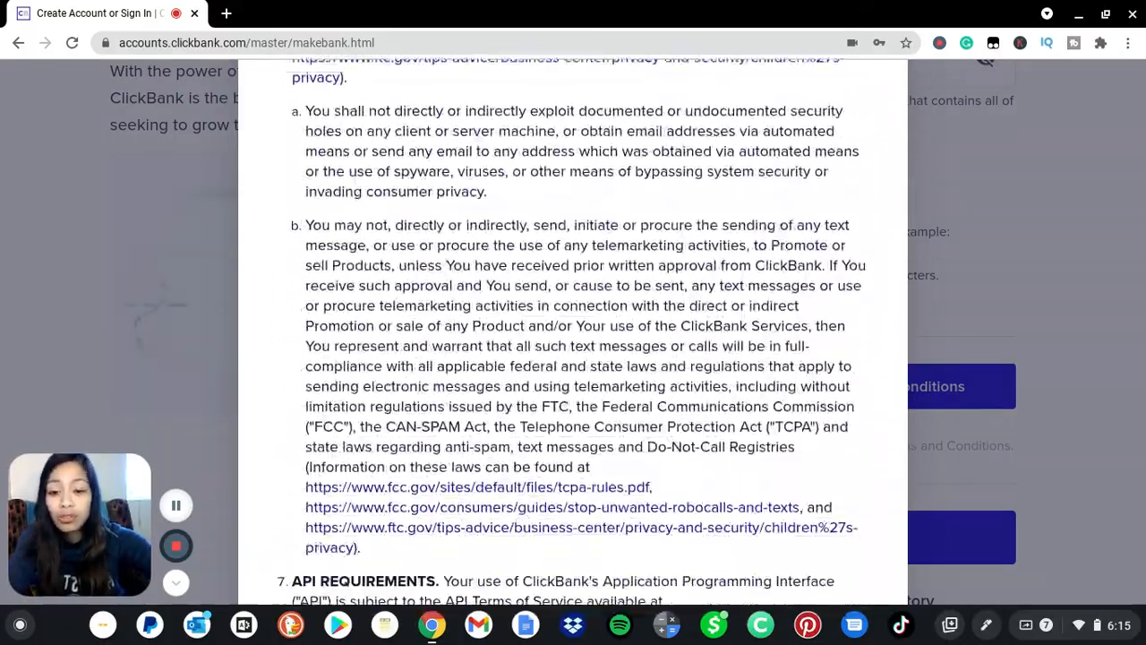
scroll(573, 358, "down", 20)
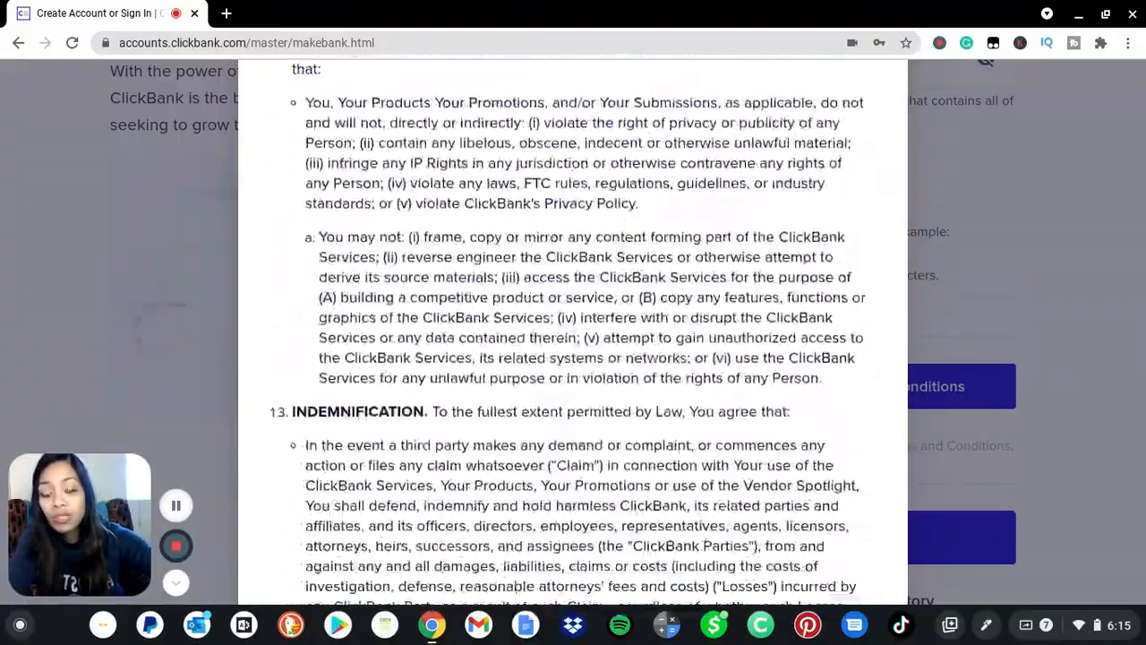
scroll(573, 358, "down", 20)
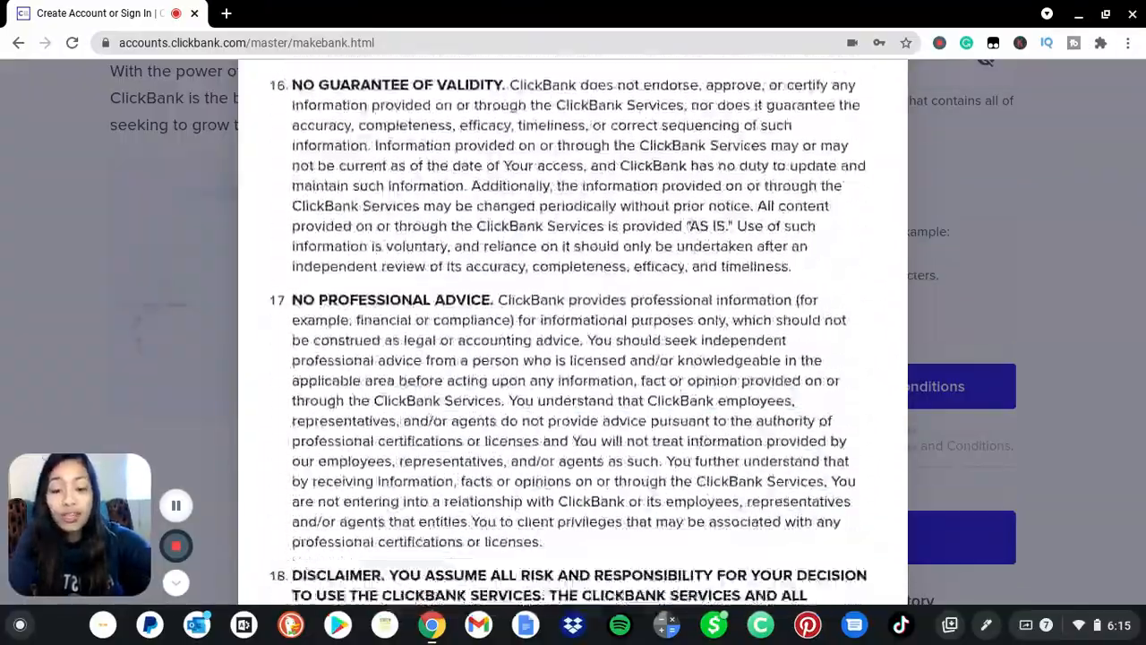
scroll(573, 358, "down", 20)
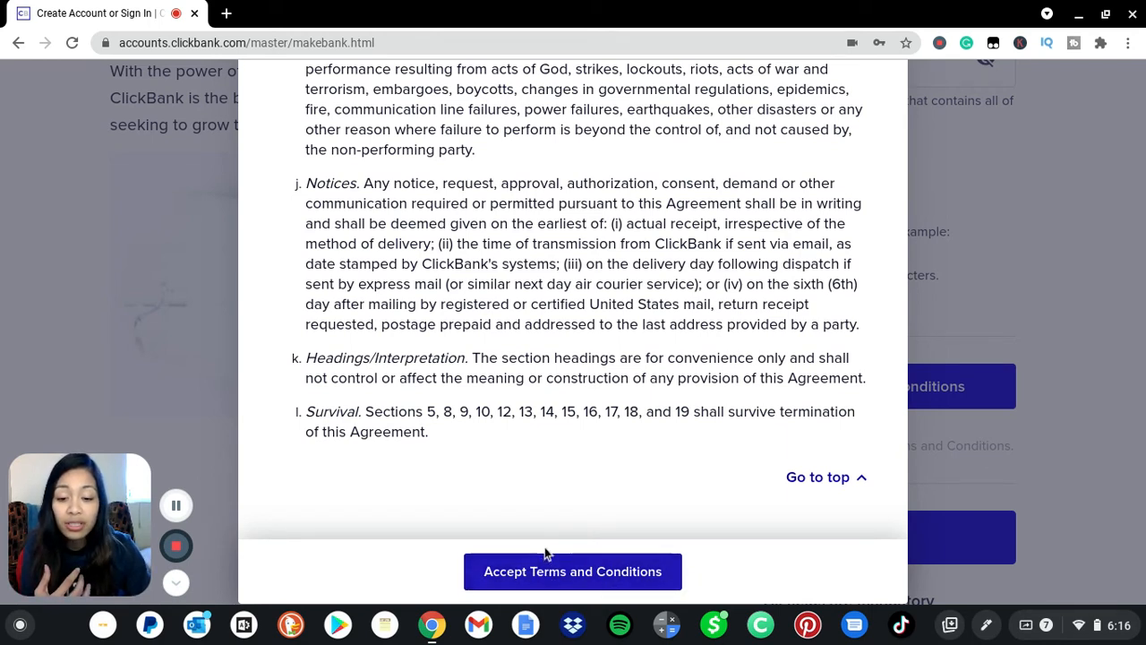
left_click(576, 578)
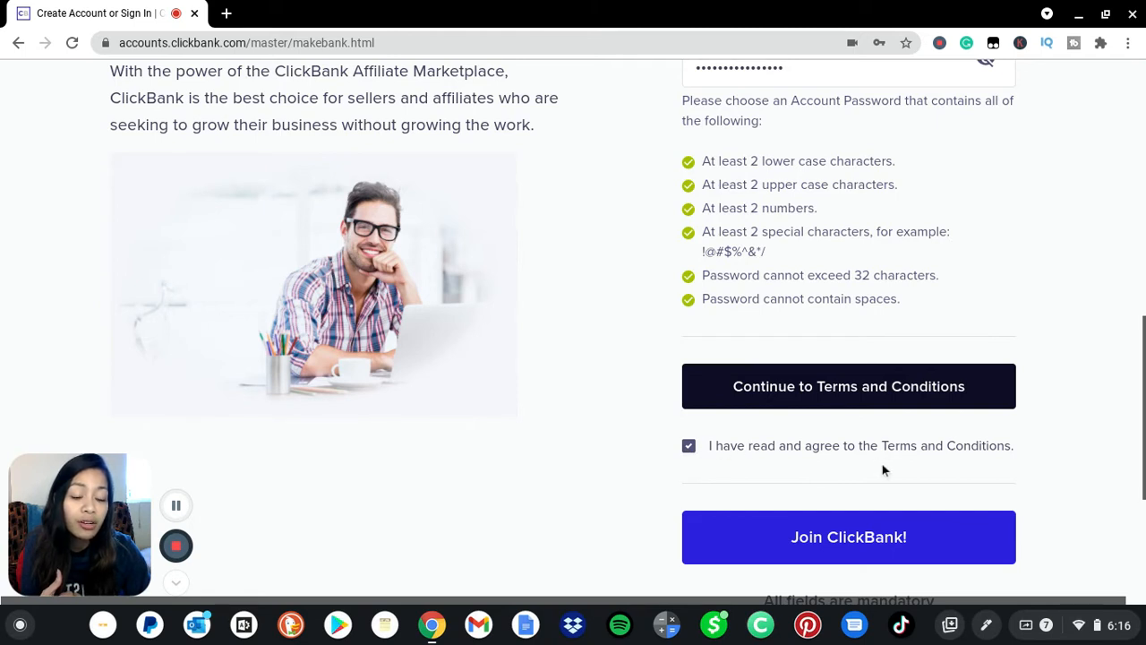
left_click(880, 541)
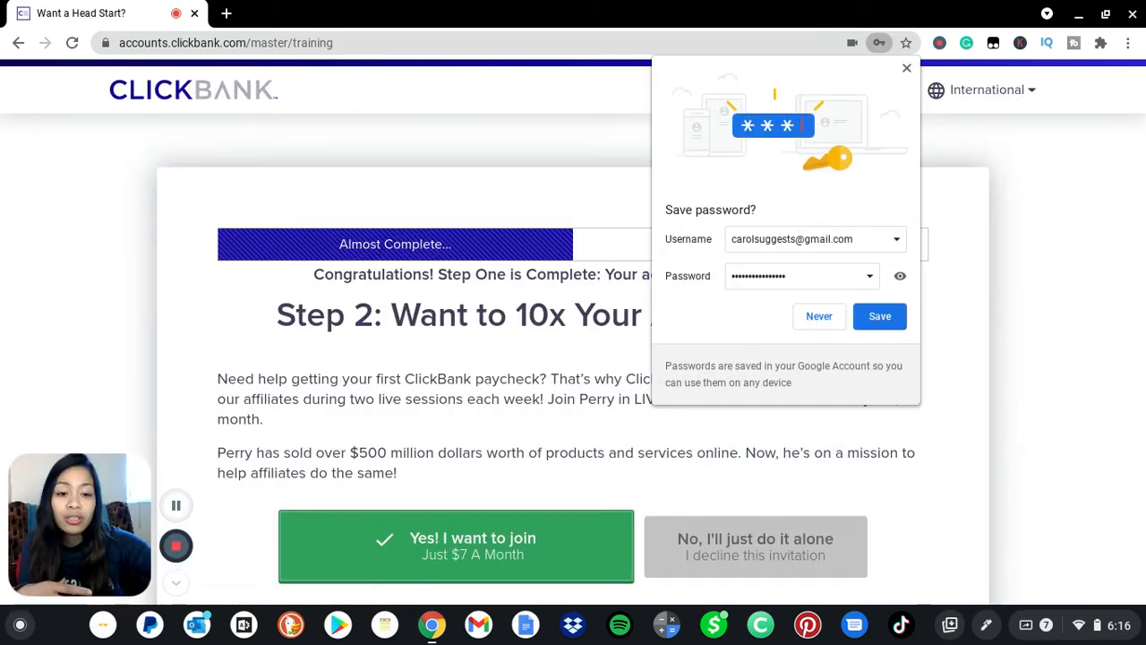
Choose 'No, I'll just do it alone', then 'No thanks, just send me to my account'.
scroll(573, 358, "down", 1)
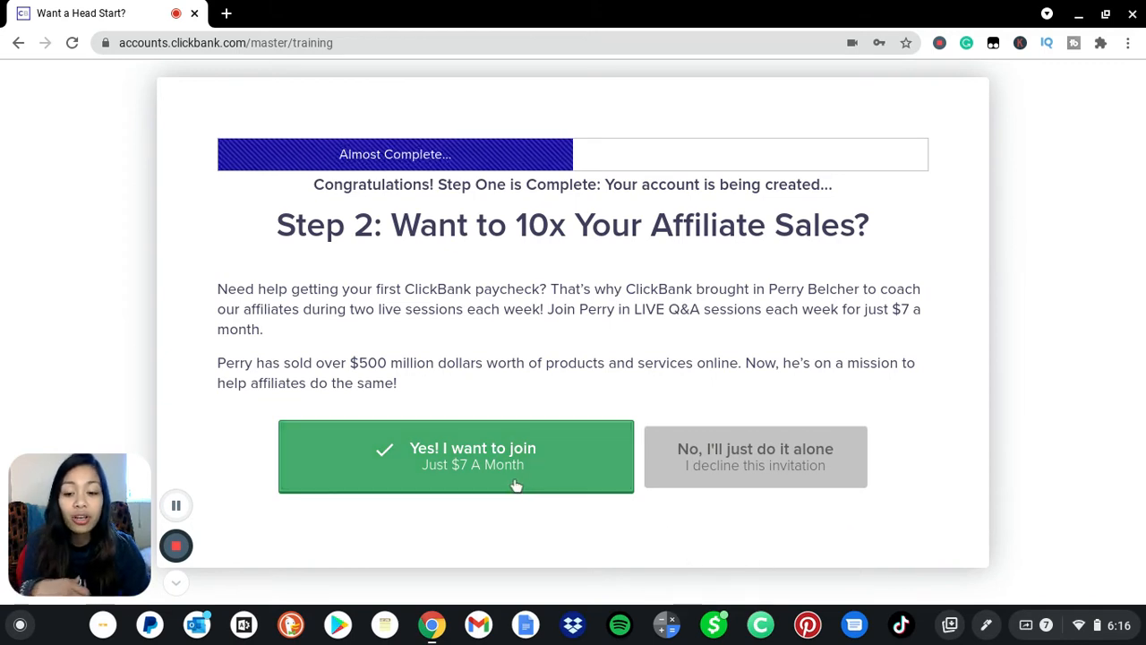
left_click(735, 471)
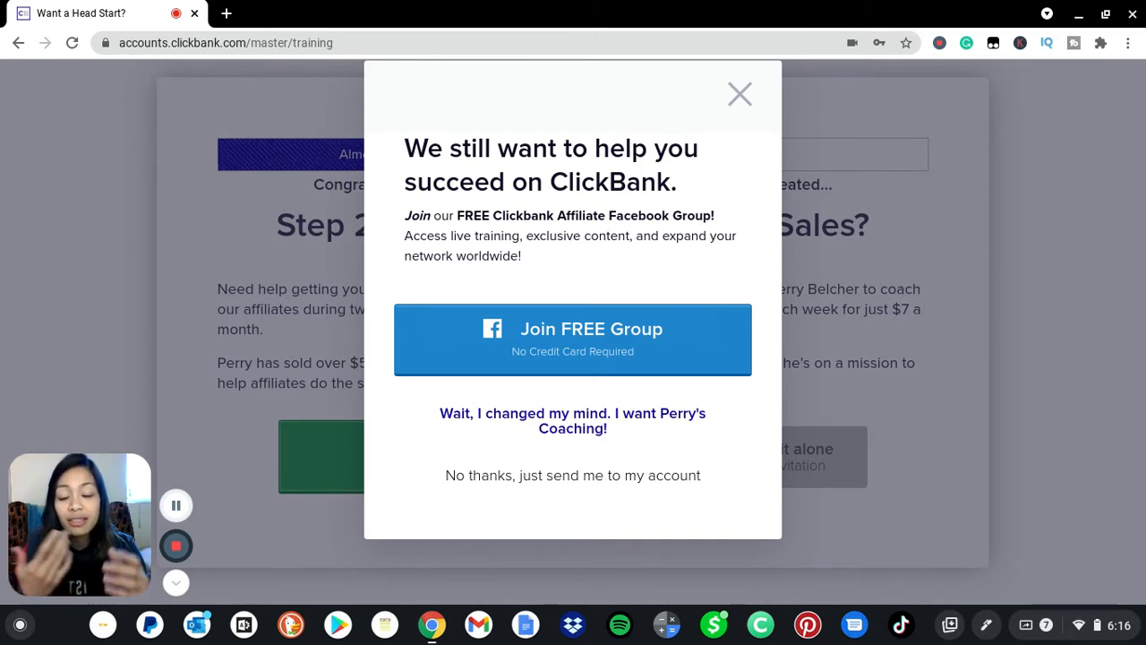
left_click(596, 481)
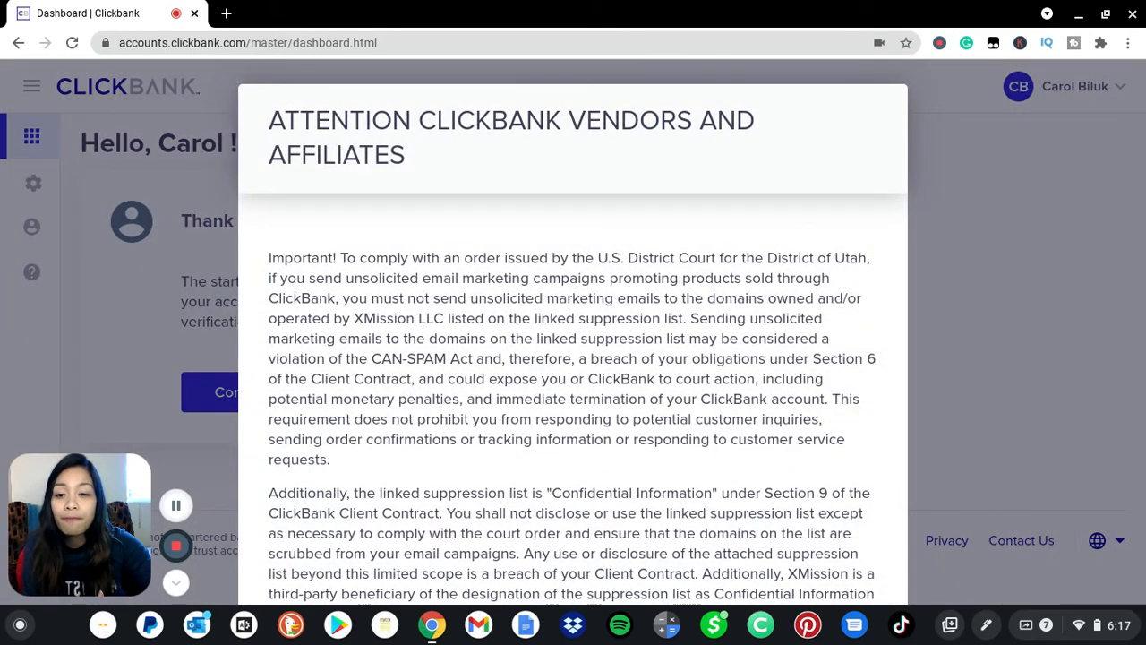
Read the suppression notice to the end and choose Download Suppression List and Accept.
scroll(573, 358, "down", 3)
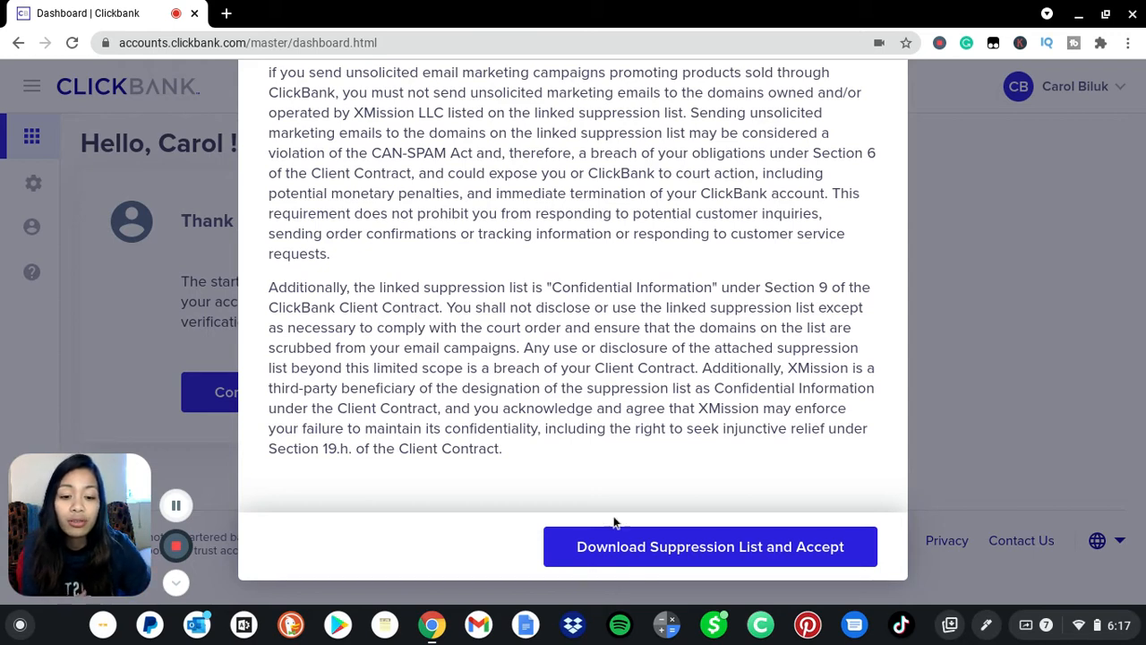
left_click(667, 550)
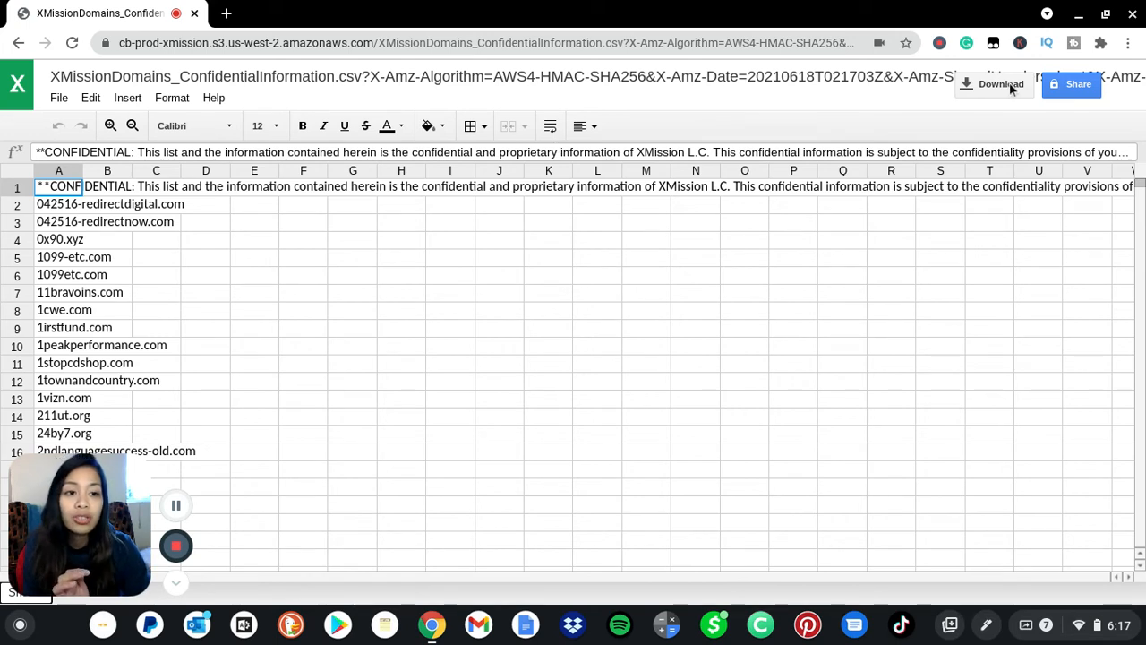
Save the XMission domains CSV, then go back to the ClickBank dashboard.
left_click(1001, 83)
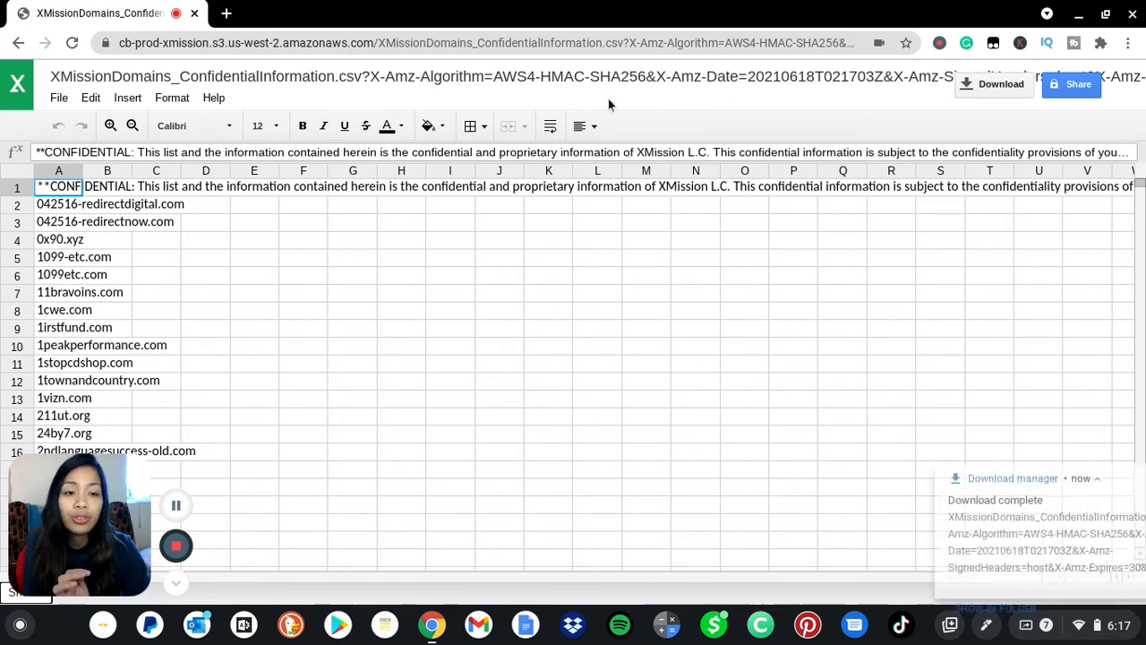
left_click(19, 44)
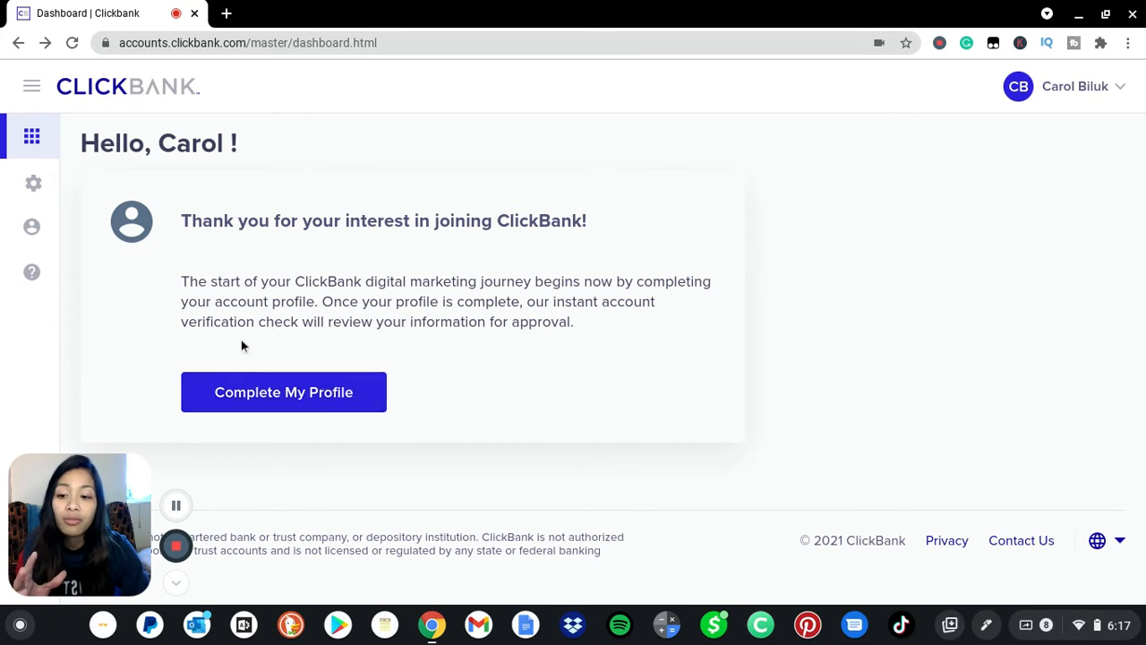
Open Complete My Profile and fill in the street address, city, state and zip code.
left_click(285, 403)
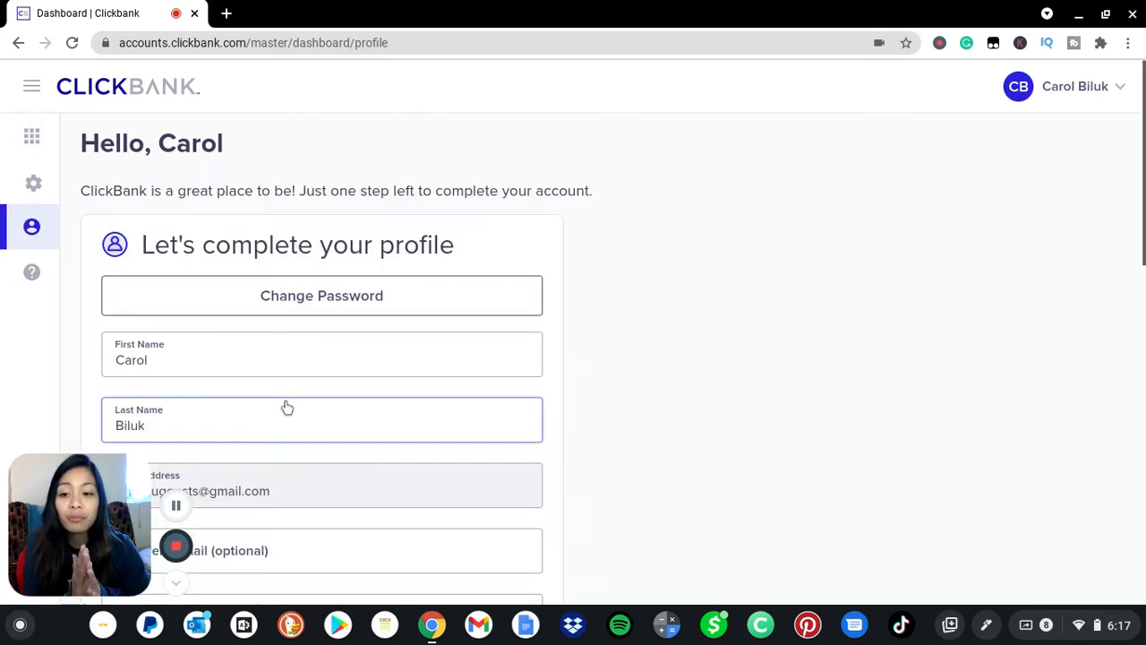
scroll(286, 407, "down", 2)
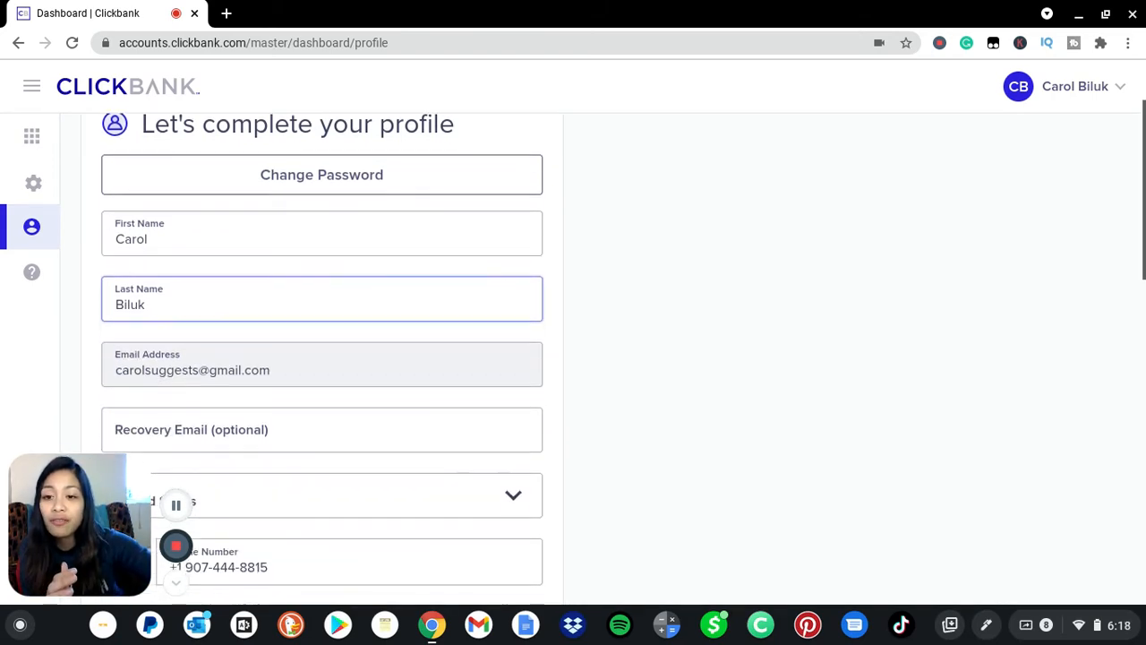
scroll(284, 400, "down", 1)
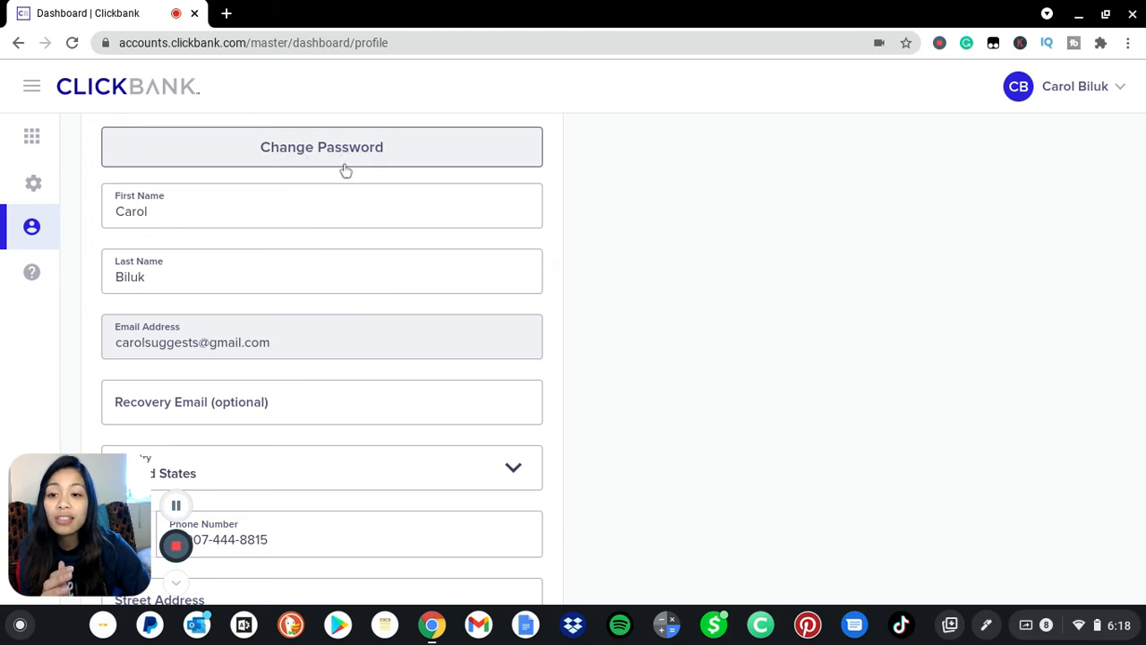
scroll(543, 262, "down", 3)
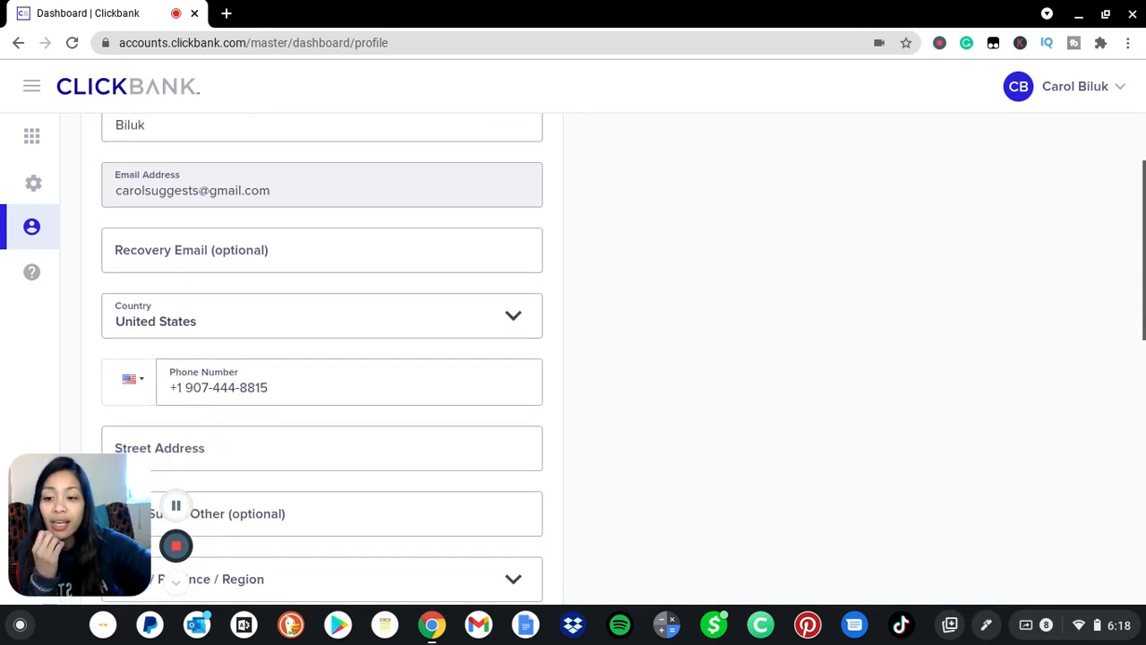
scroll(542, 260, "down", 2)
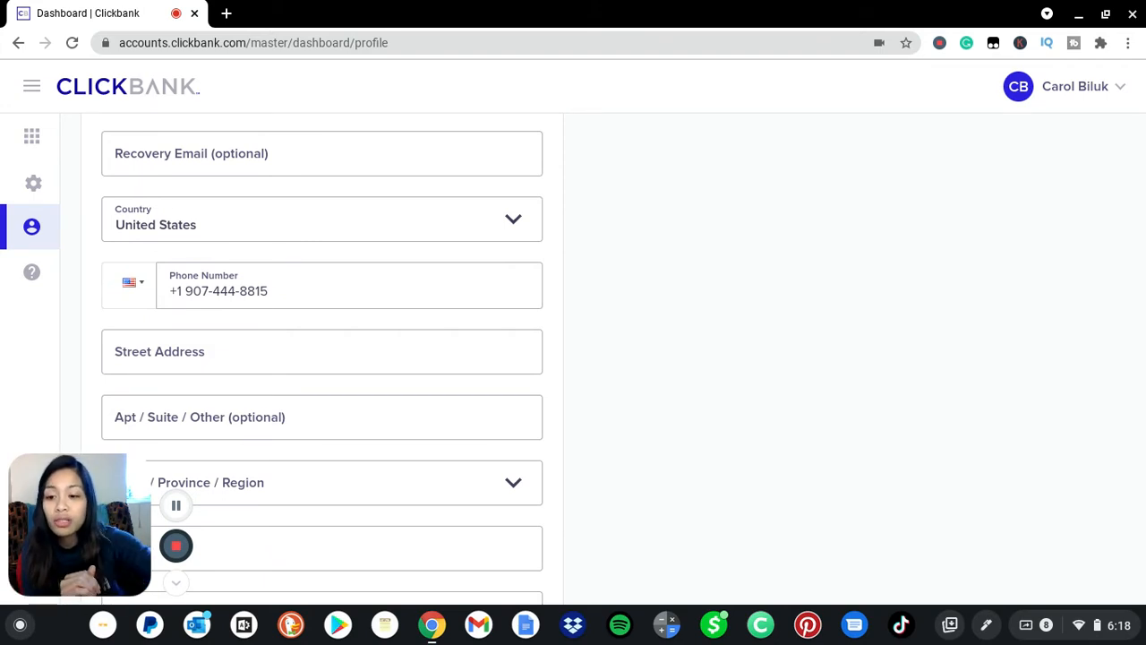
scroll(323, 358, "down", 2)
left_click(322, 256)
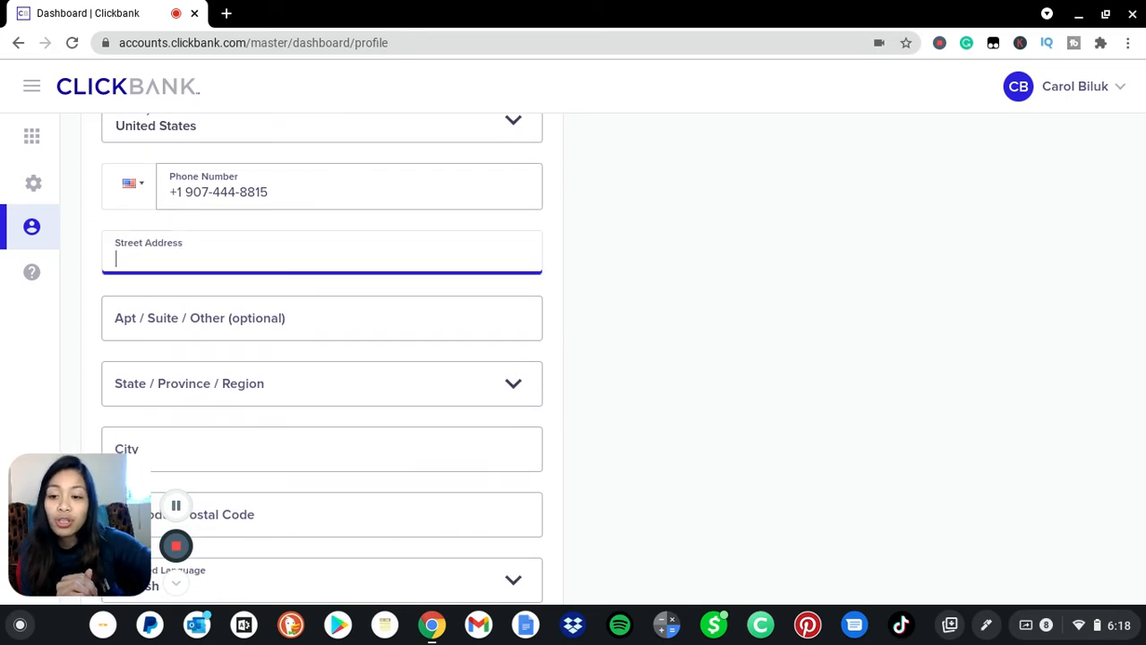
scroll(322, 358, "down", 3)
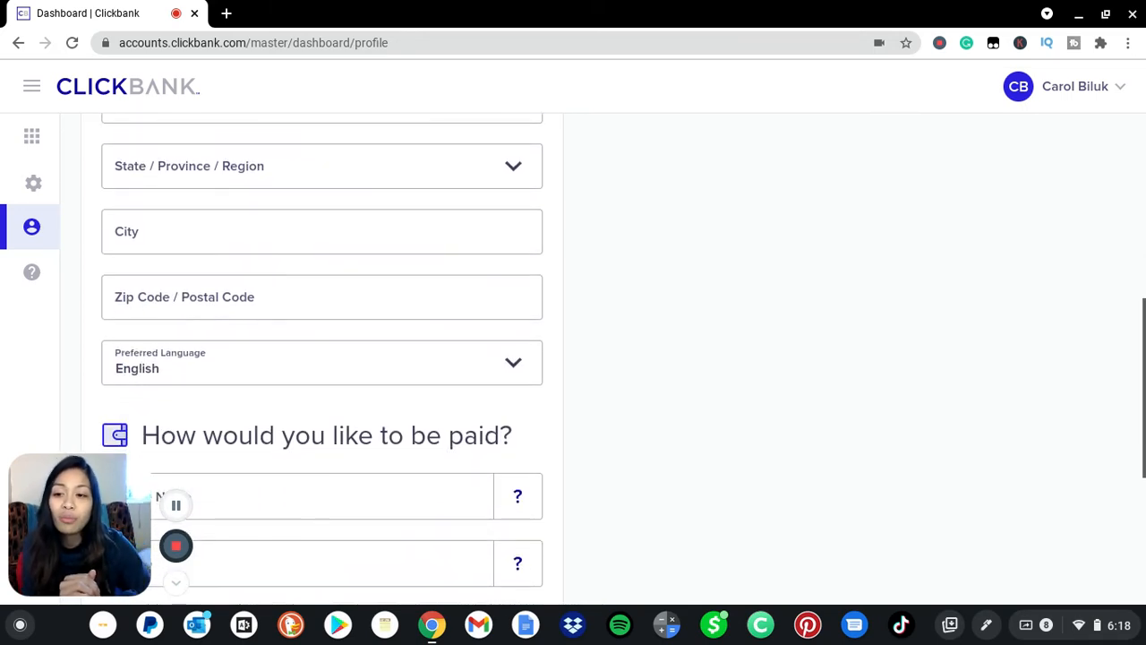
scroll(430, 466, "down", 2)
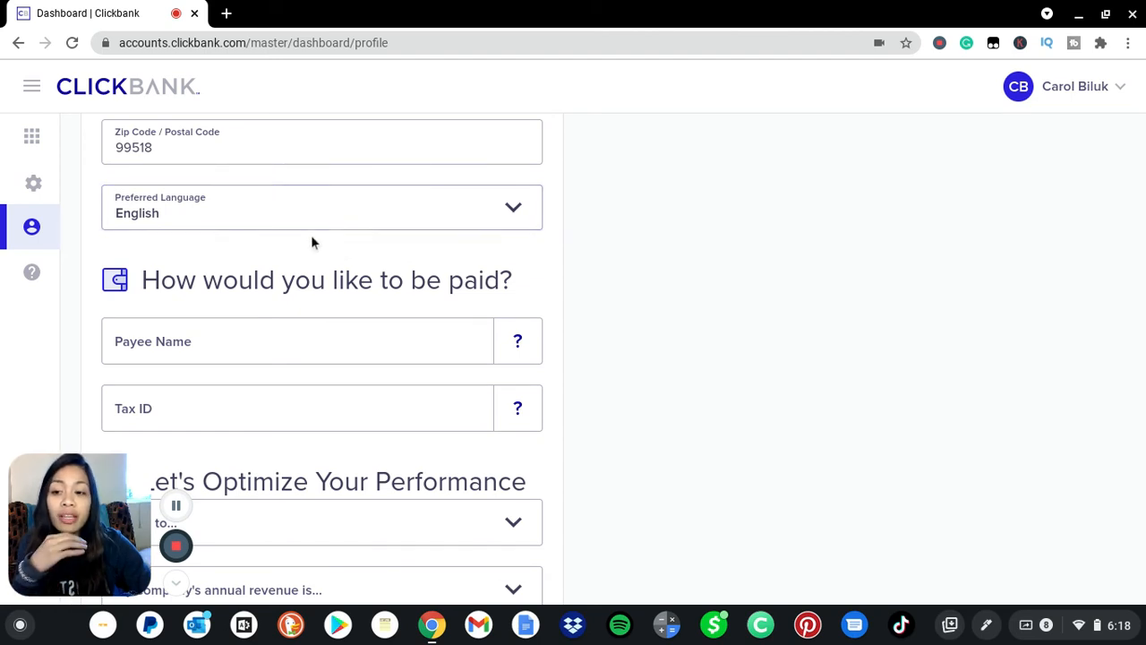
Keep English as the Preferred Language.
left_click(349, 231)
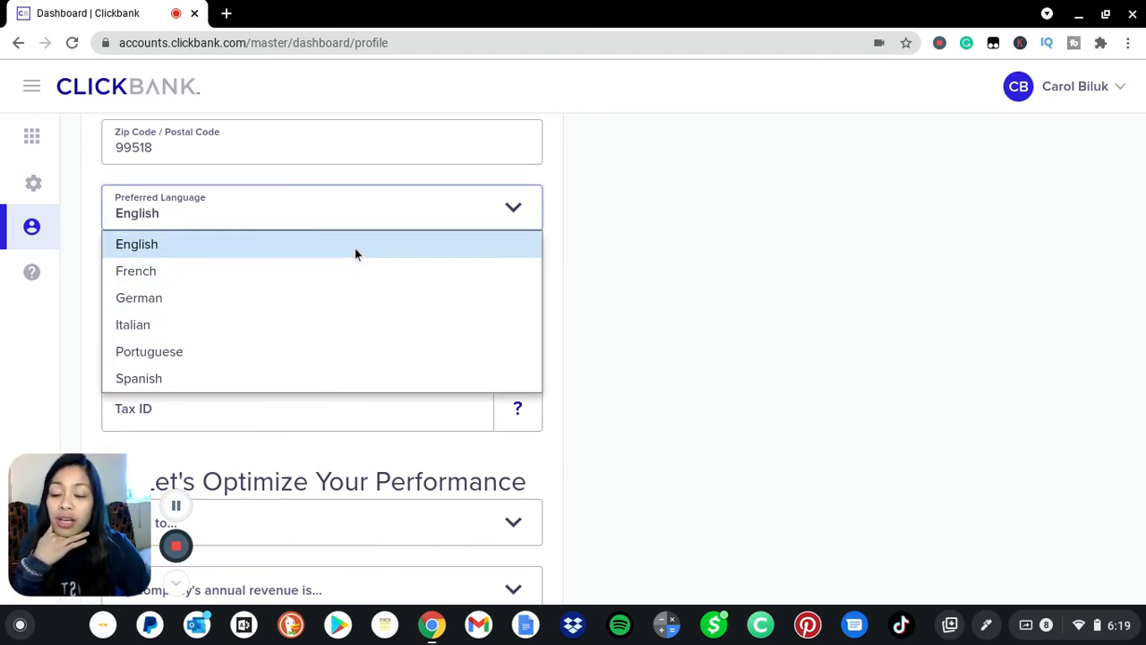
left_click(355, 253)
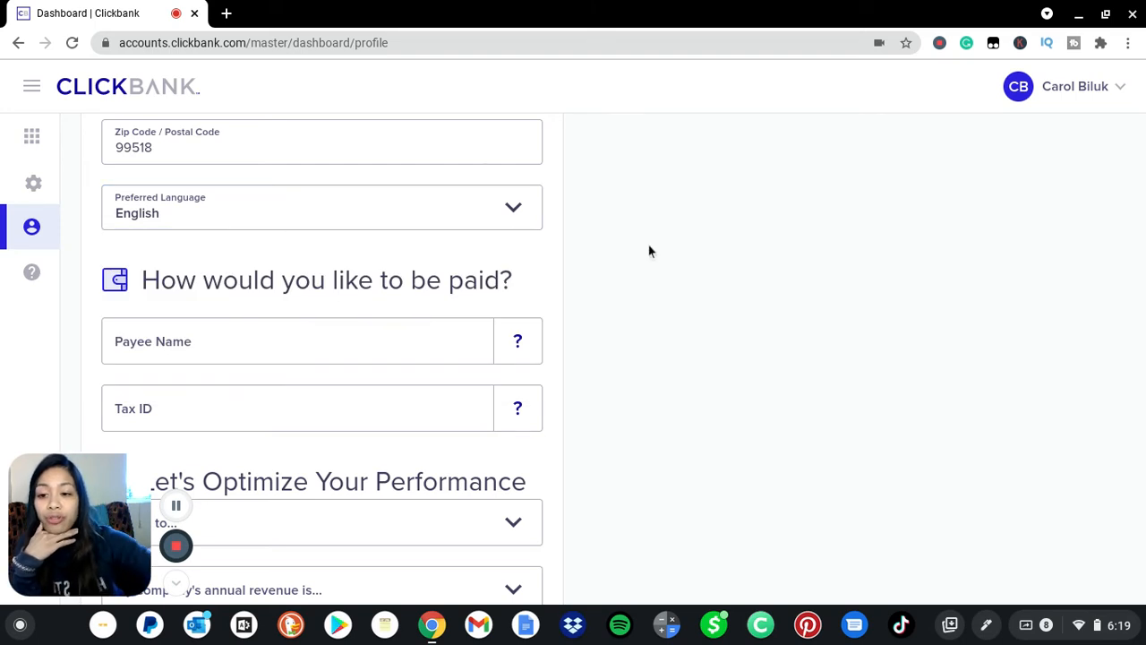
scroll(648, 250, "down", 2)
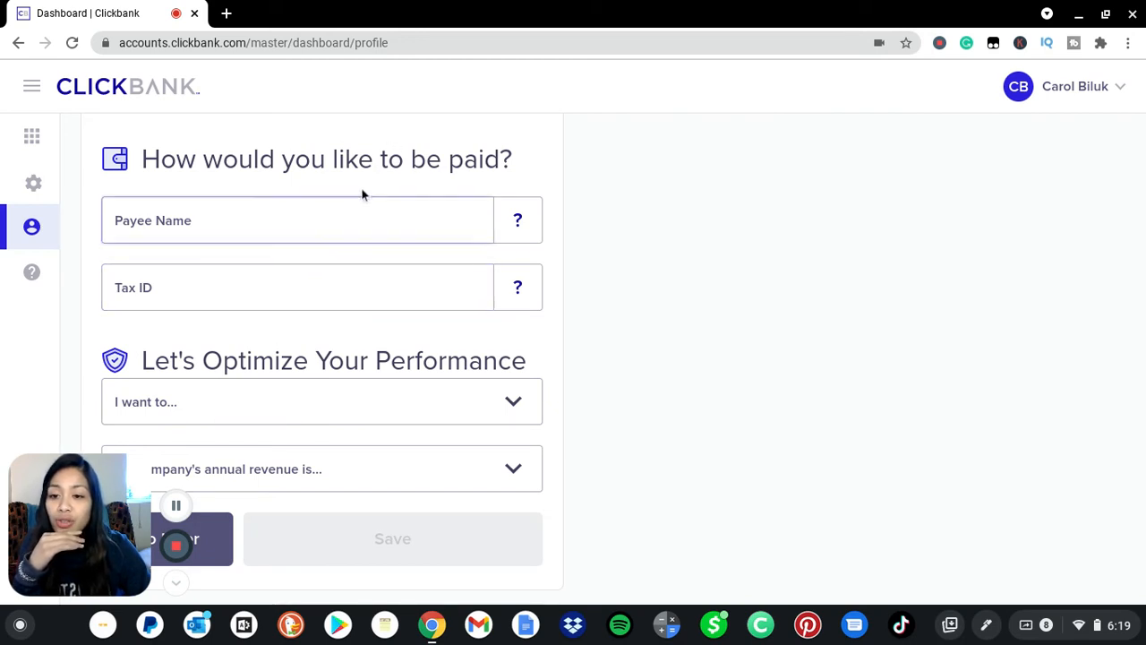
Enter the payee's full name in Payee Name, then move to the Tax ID field.
left_click(306, 229)
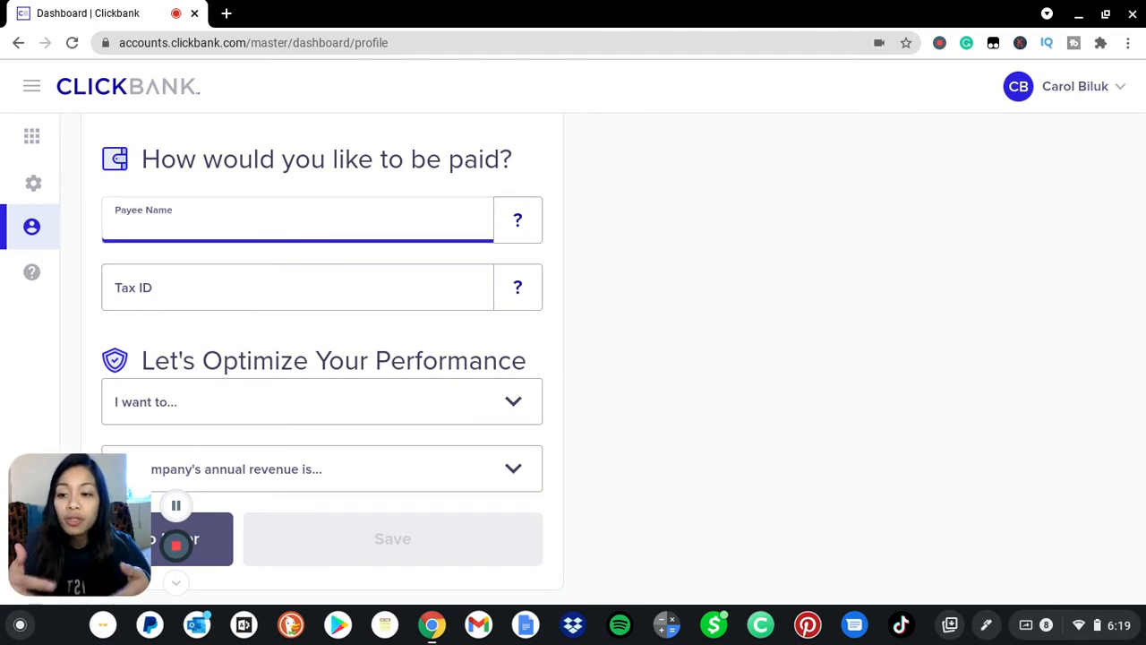
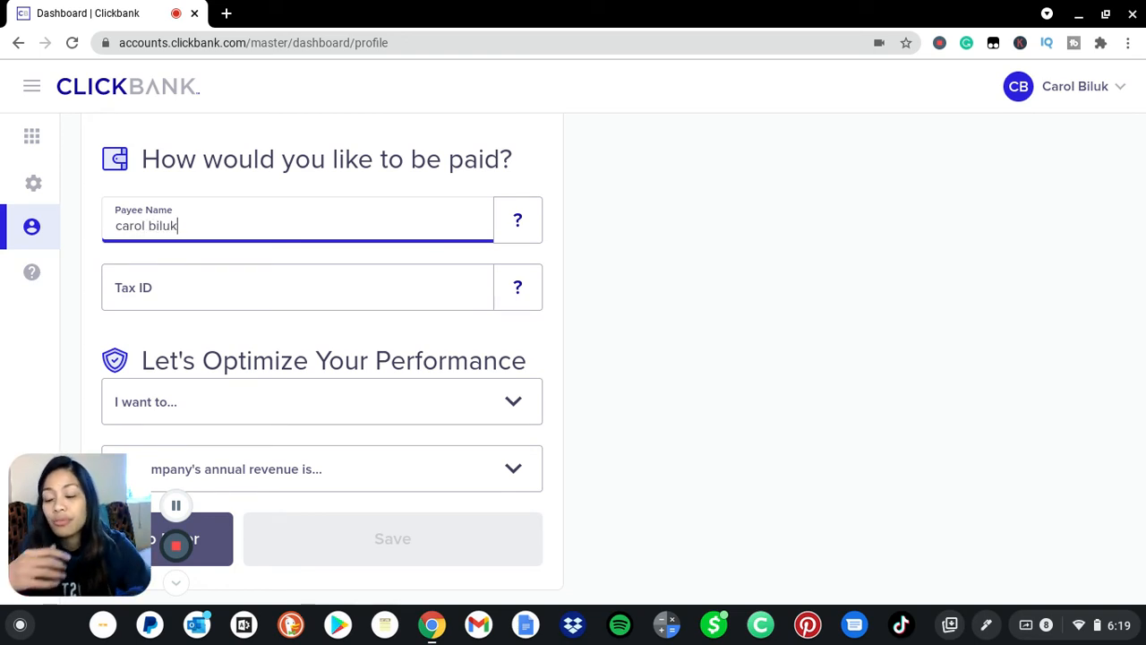
left_click(345, 302)
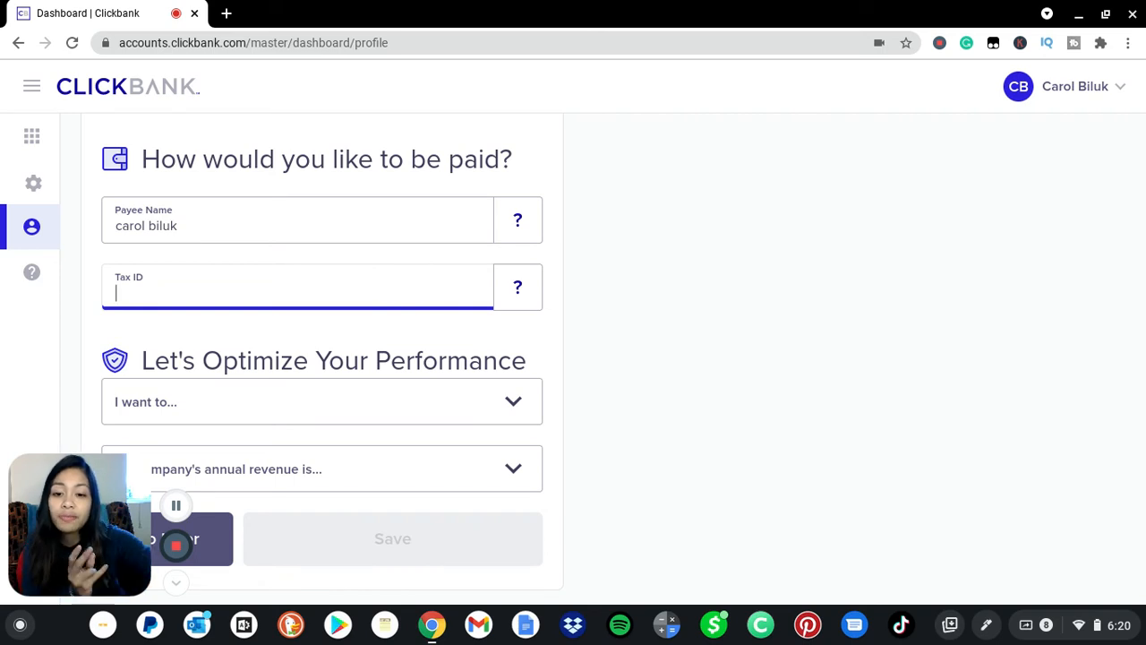
scroll(573, 358, "down", 2)
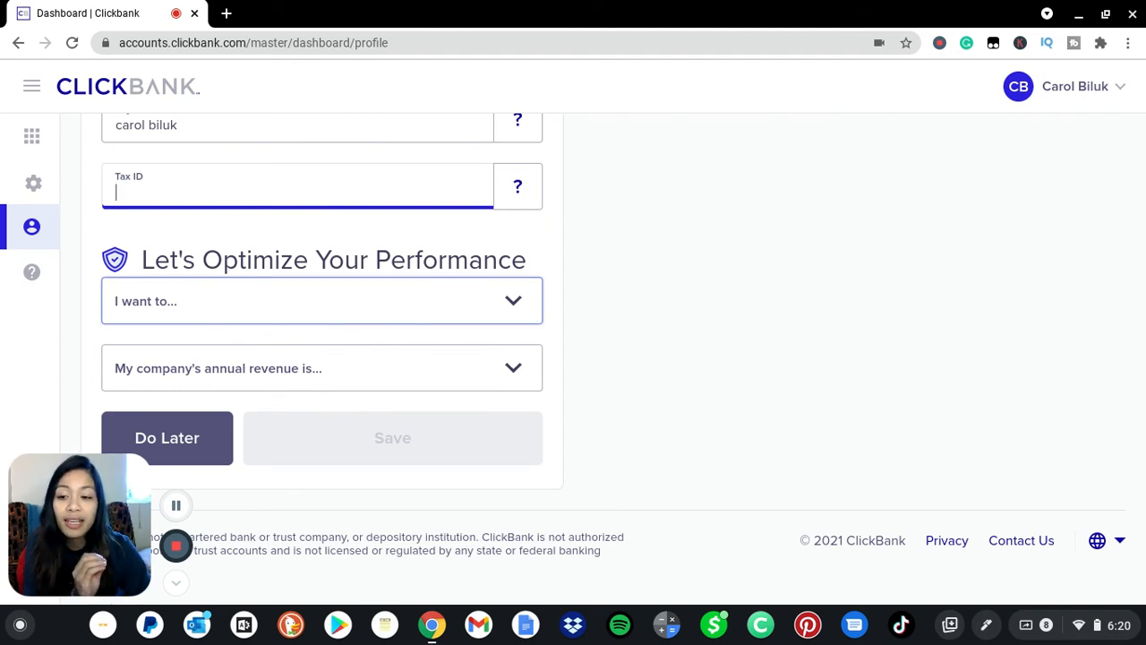
Choose 'Promote products as an affiliate' under 'I want to...' and $0 - $25K annual revenue.
left_click(204, 313)
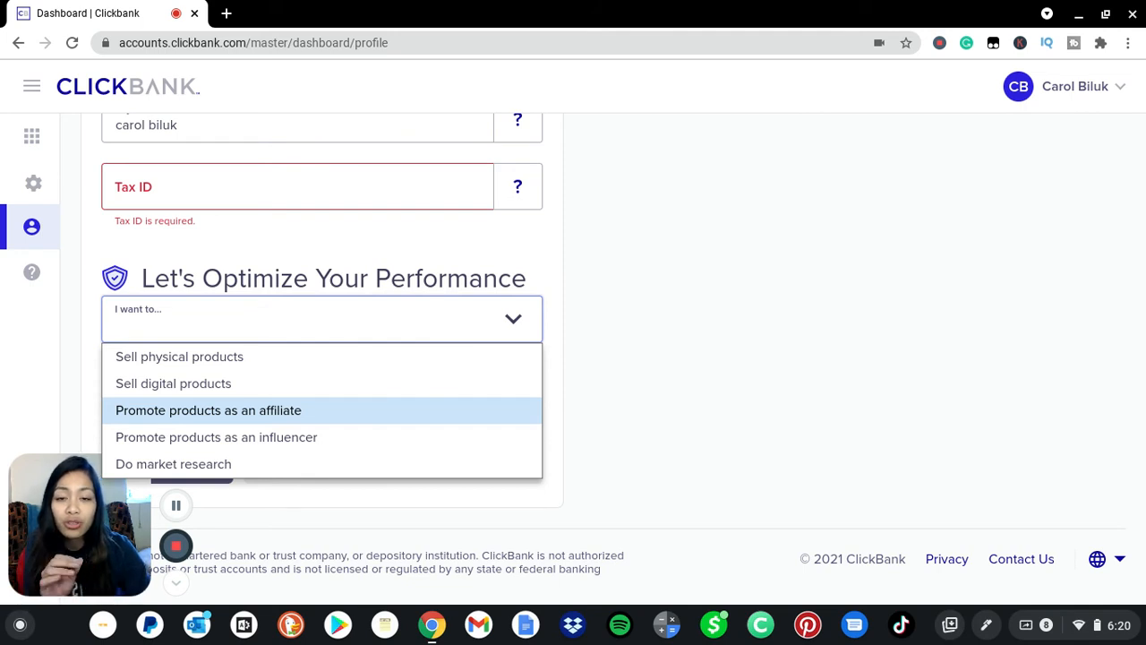
left_click(224, 412)
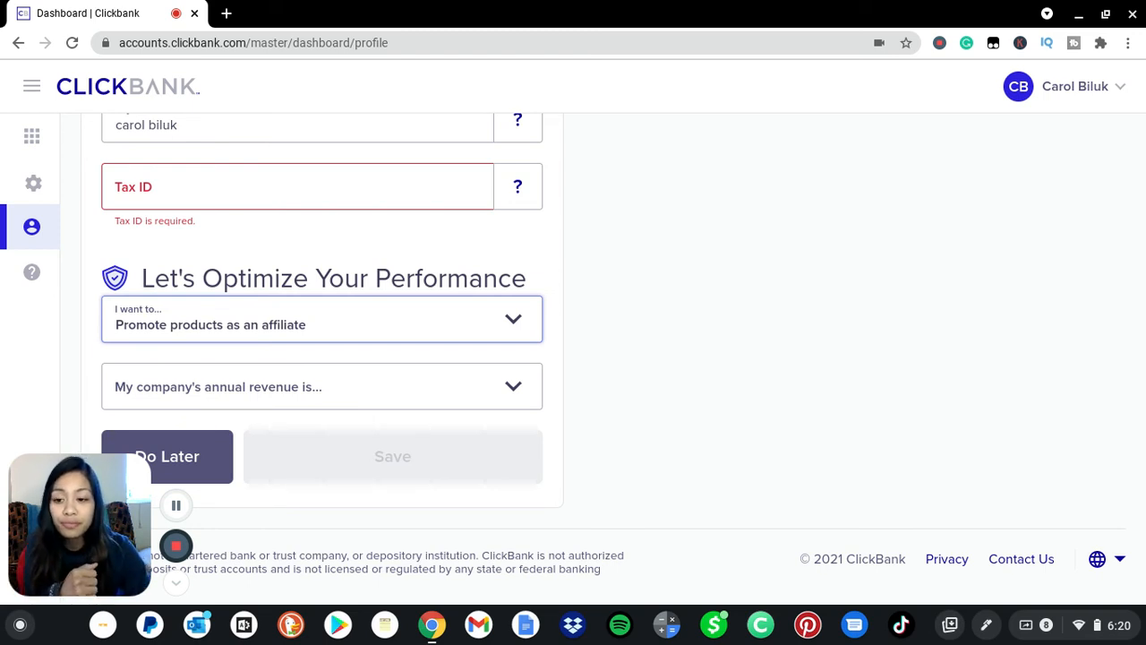
left_click(266, 394)
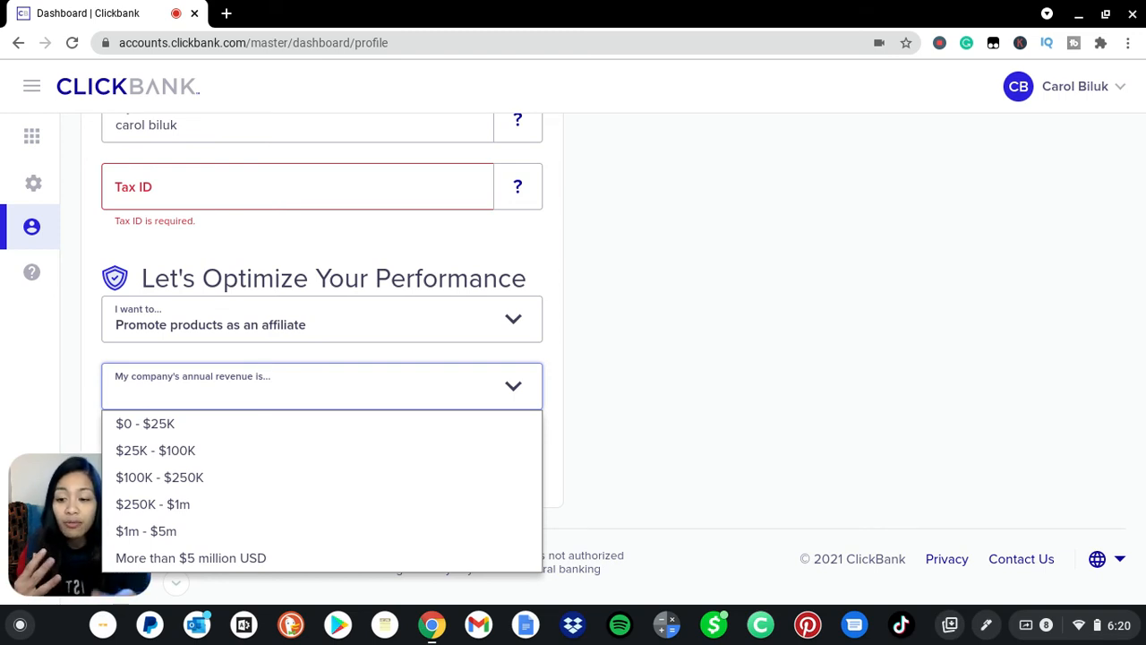
left_click(274, 426)
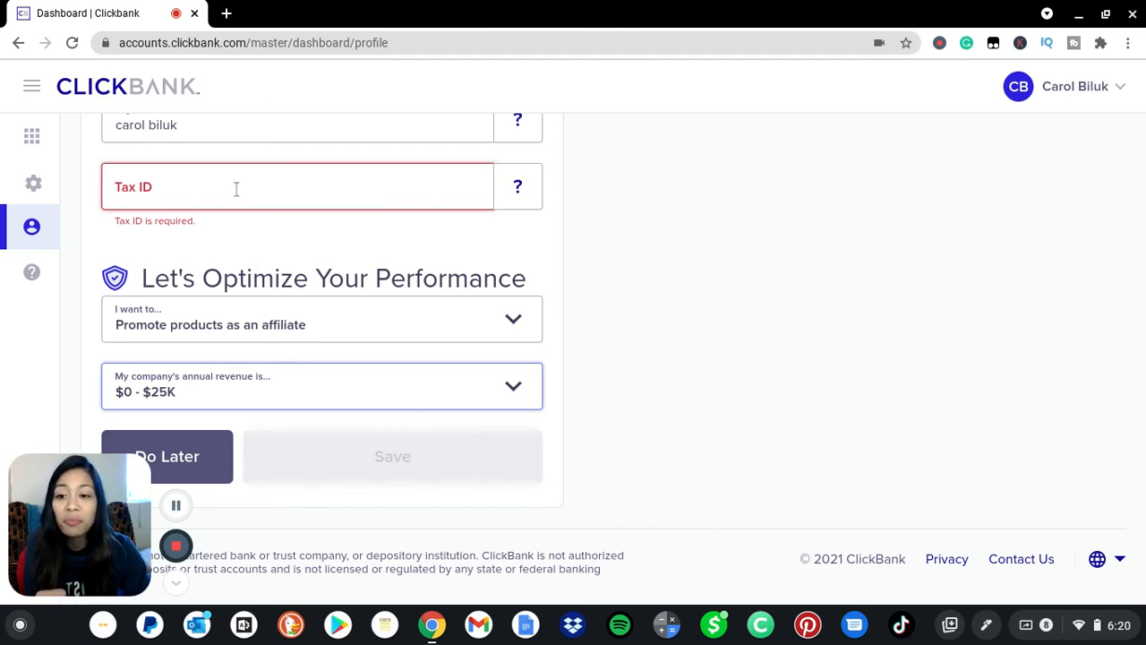
Submit the profile with Do Later, skipping the Tax ID, until the update-success message appears.
left_click(214, 464)
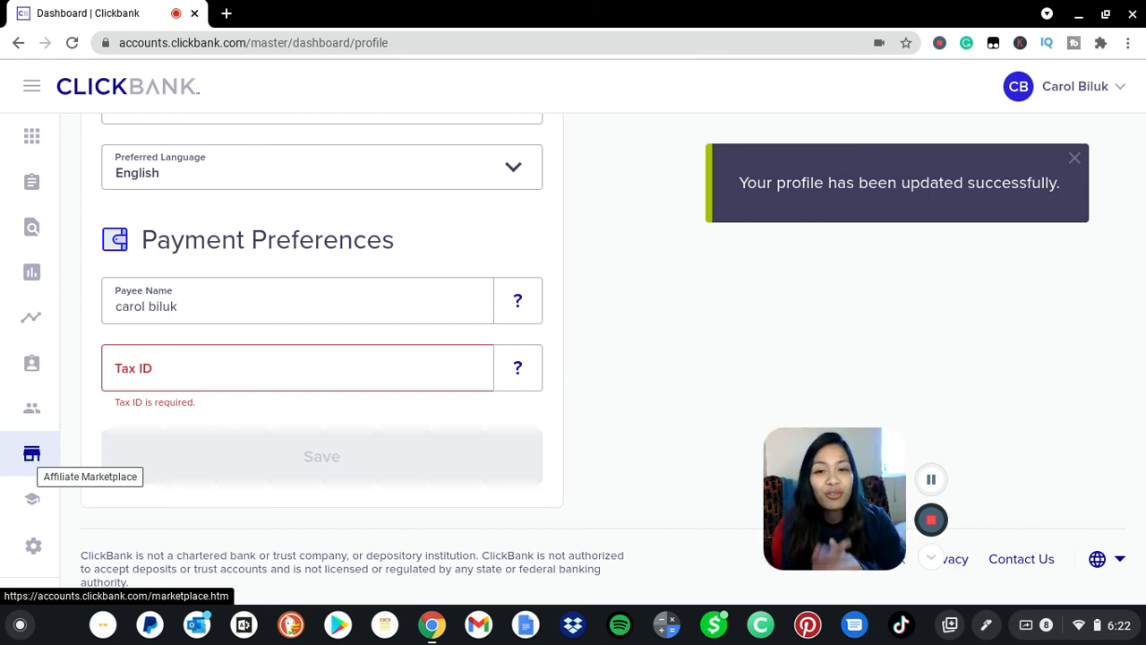
left_click(32, 454)
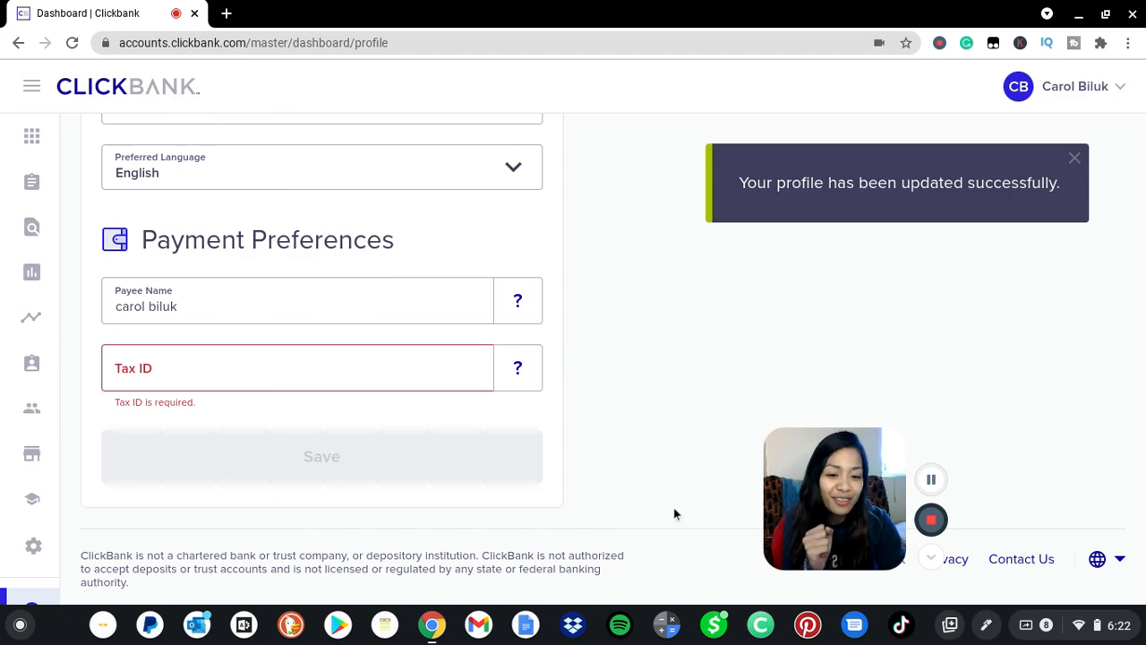